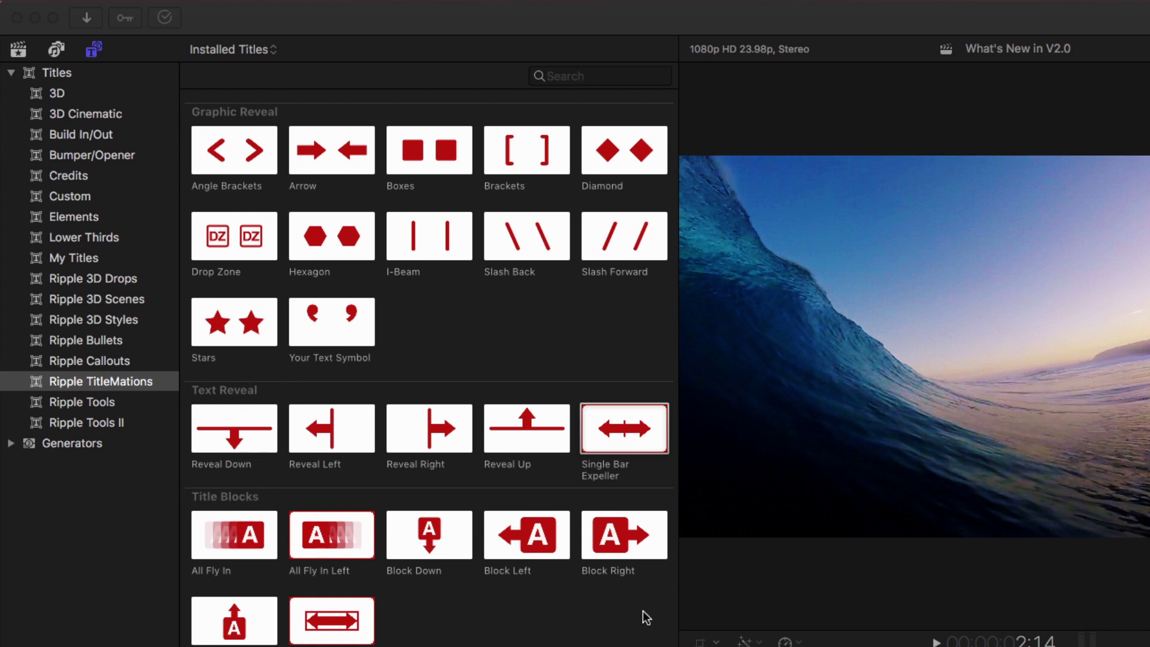
{"action": "scroll", "coordinate": [585, 581], "scroll_direction": "down", "scroll_amount": 5}
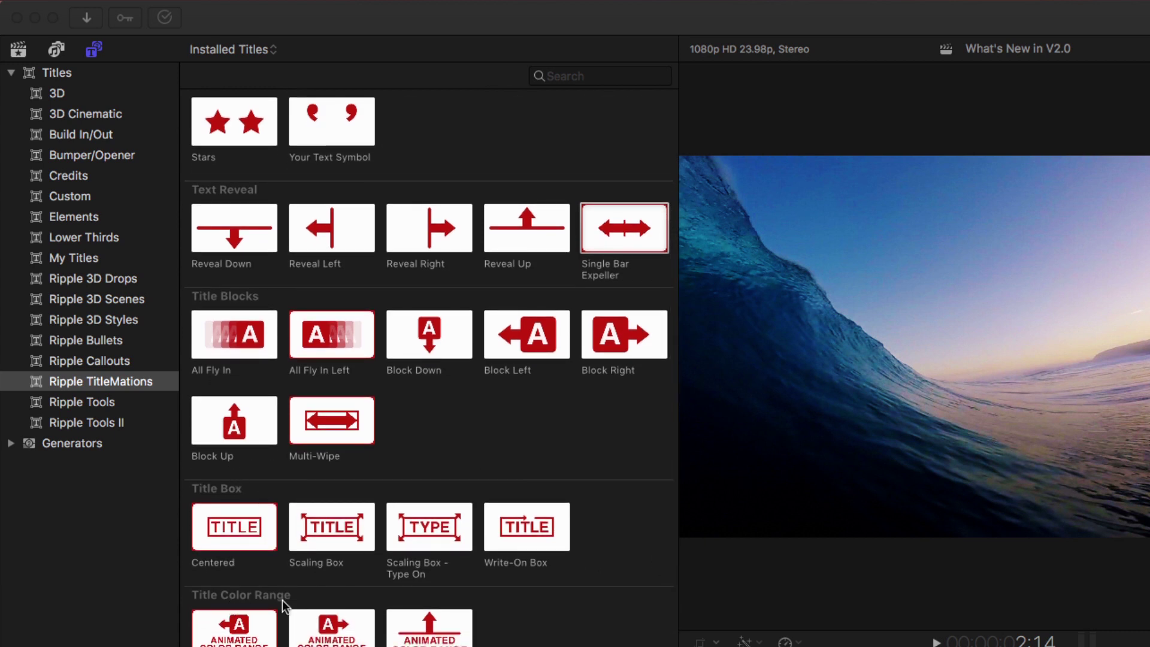
{"action": "scroll", "coordinate": [536, 628], "scroll_direction": "down", "scroll_amount": 1}
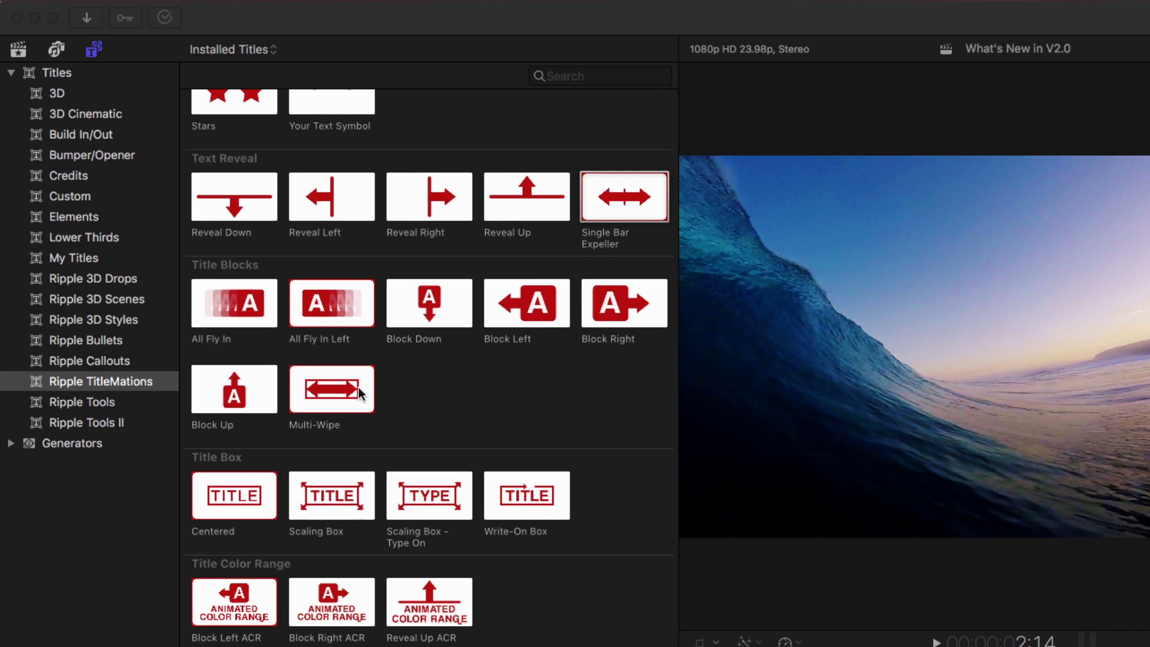
{"action": "scroll", "coordinate": [506, 395], "scroll_direction": "up", "scroll_amount": 3}
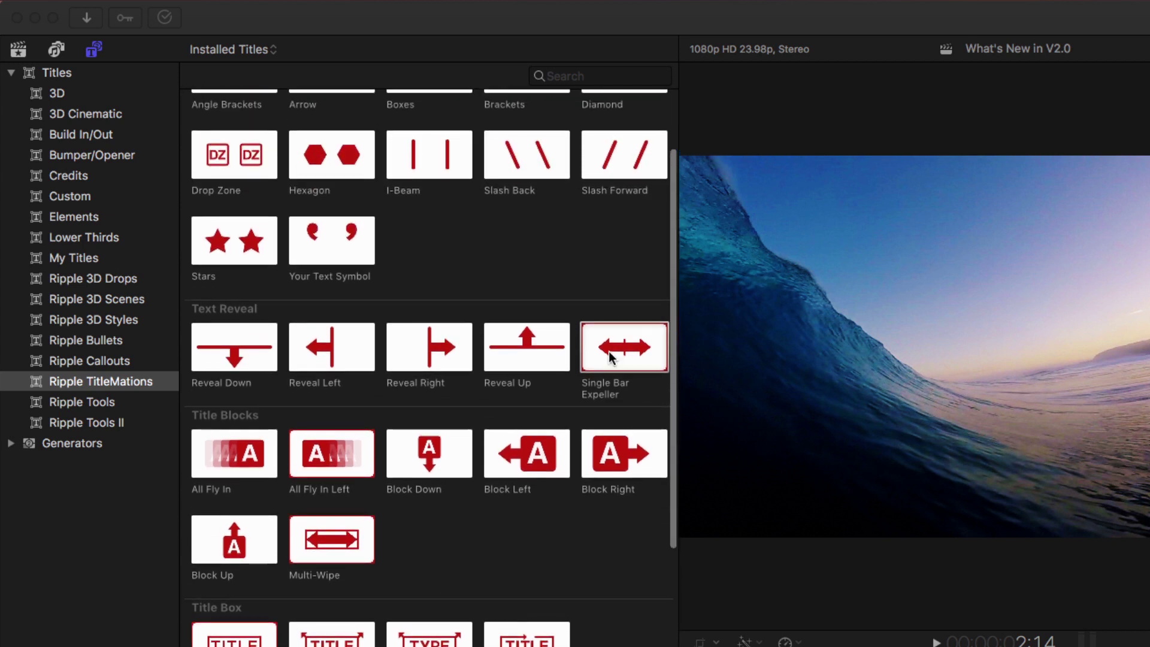
{"action": "scroll", "coordinate": [606, 354], "scroll_direction": "up", "scroll_amount": 1}
{"action": "scroll", "coordinate": [605, 353], "scroll_direction": "up", "scroll_amount": 2}
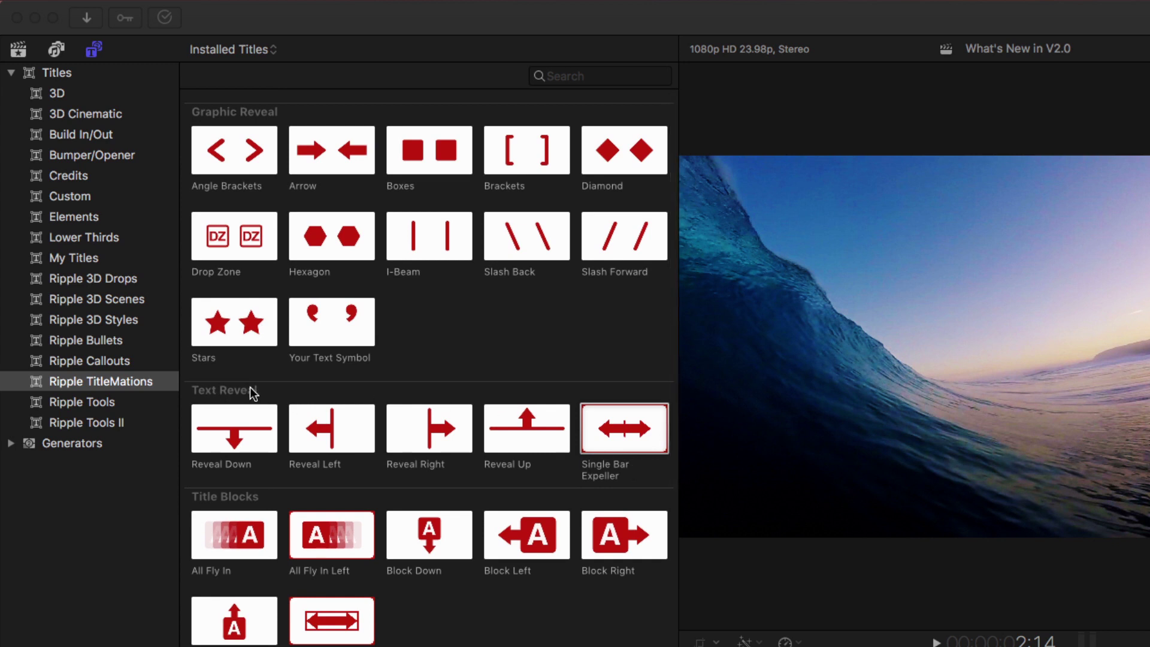
{"action": "left_click", "coordinate": [183, 440]}
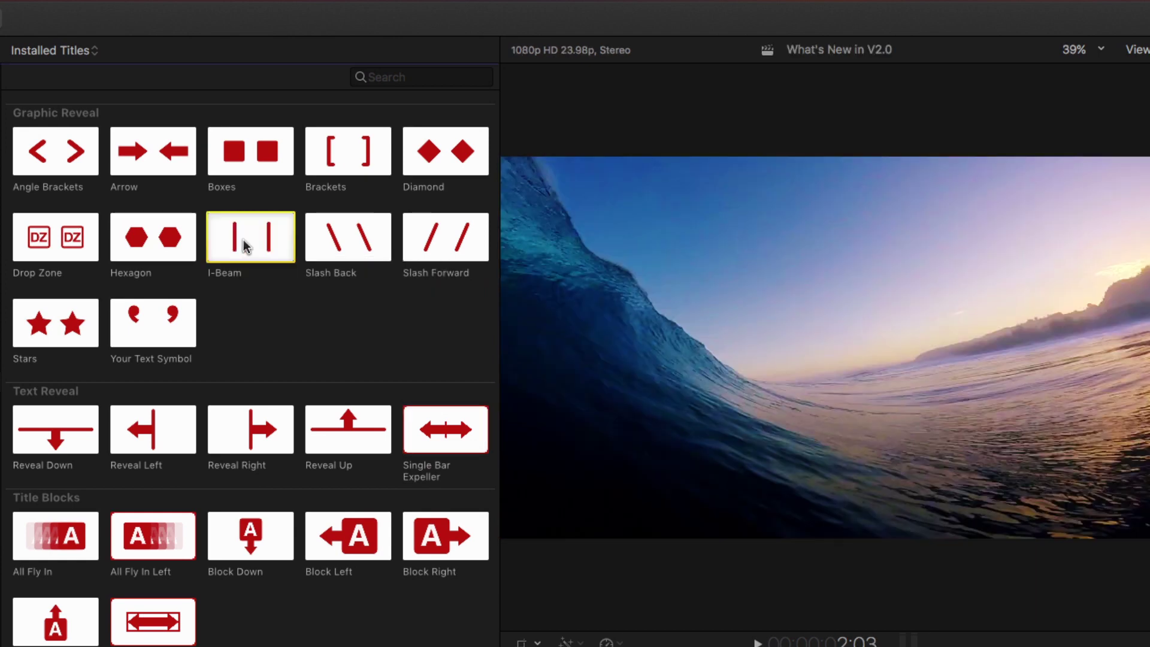
Connect the I-Beam title above the ocean clip and the Single Bar Expeller title at 8:08
{"action": "left_click", "coordinate": [243, 240]}
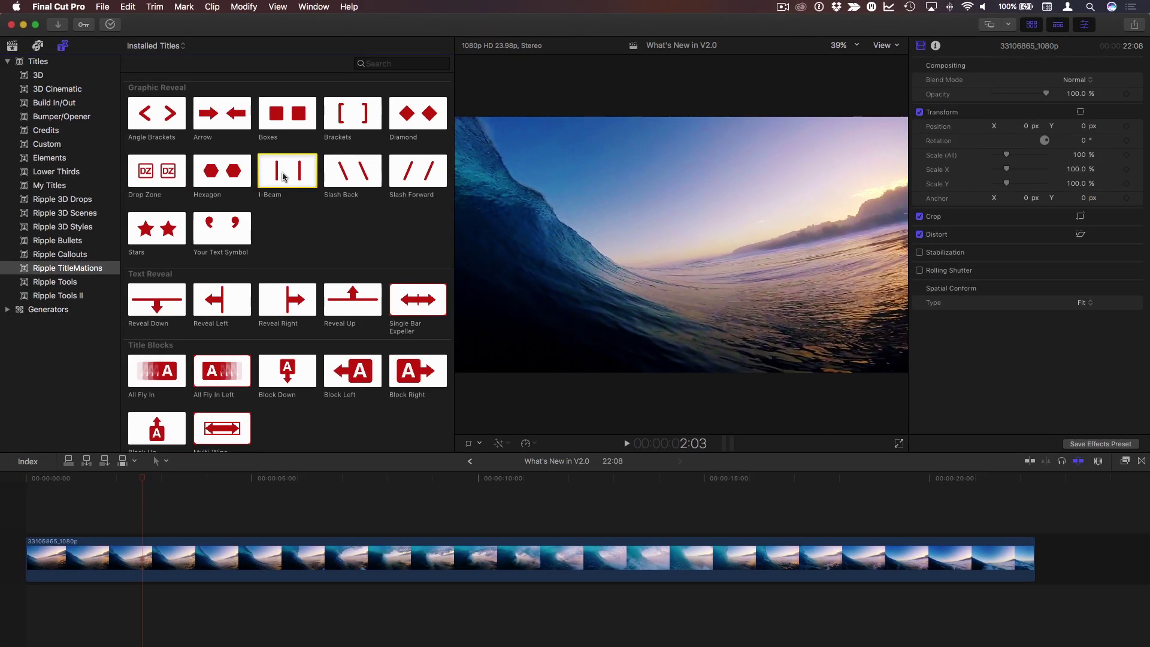
{"action": "key", "text": "q"}
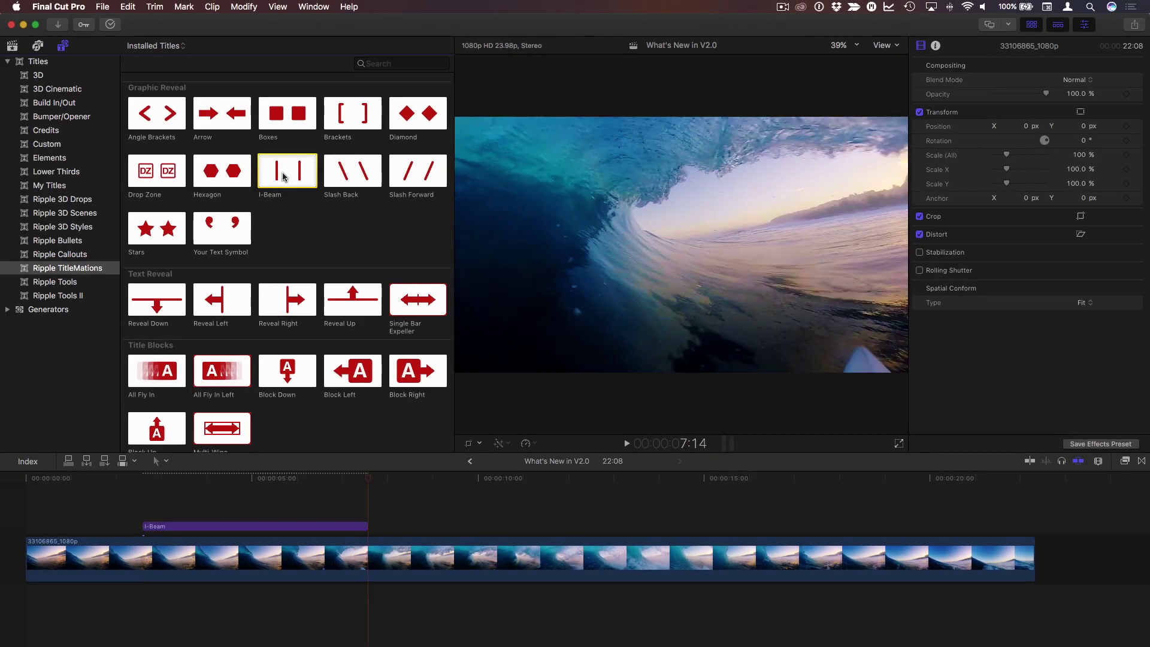
{"action": "left_click", "coordinate": [404, 480]}
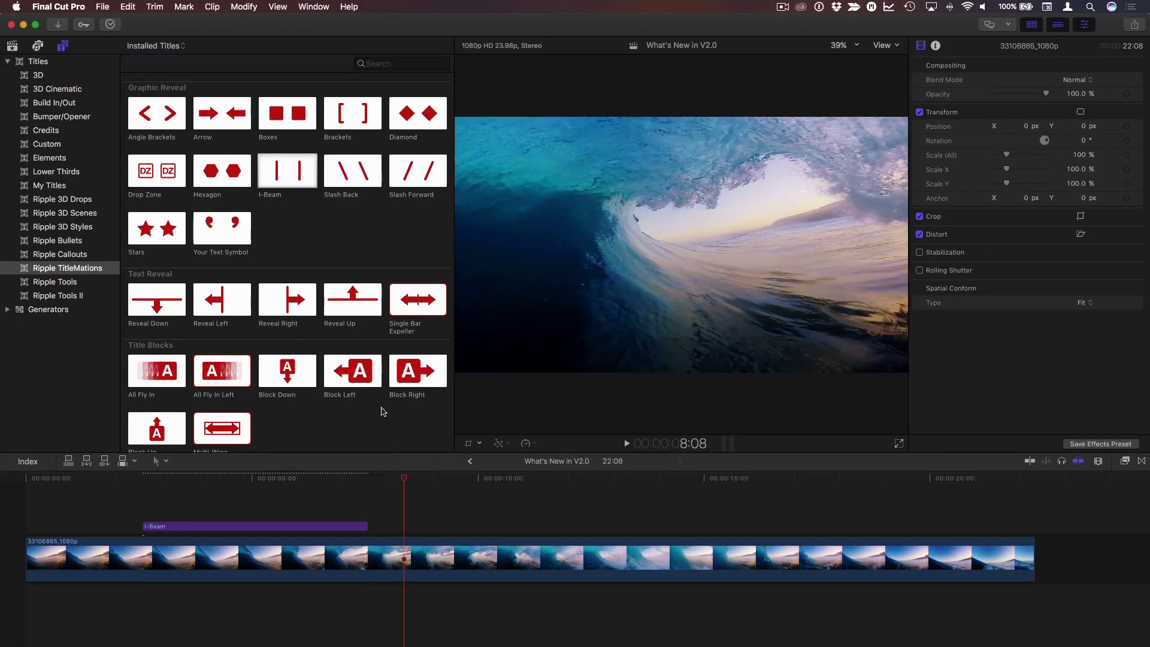
{"action": "left_click", "coordinate": [418, 309]}
{"action": "key", "text": "q"}
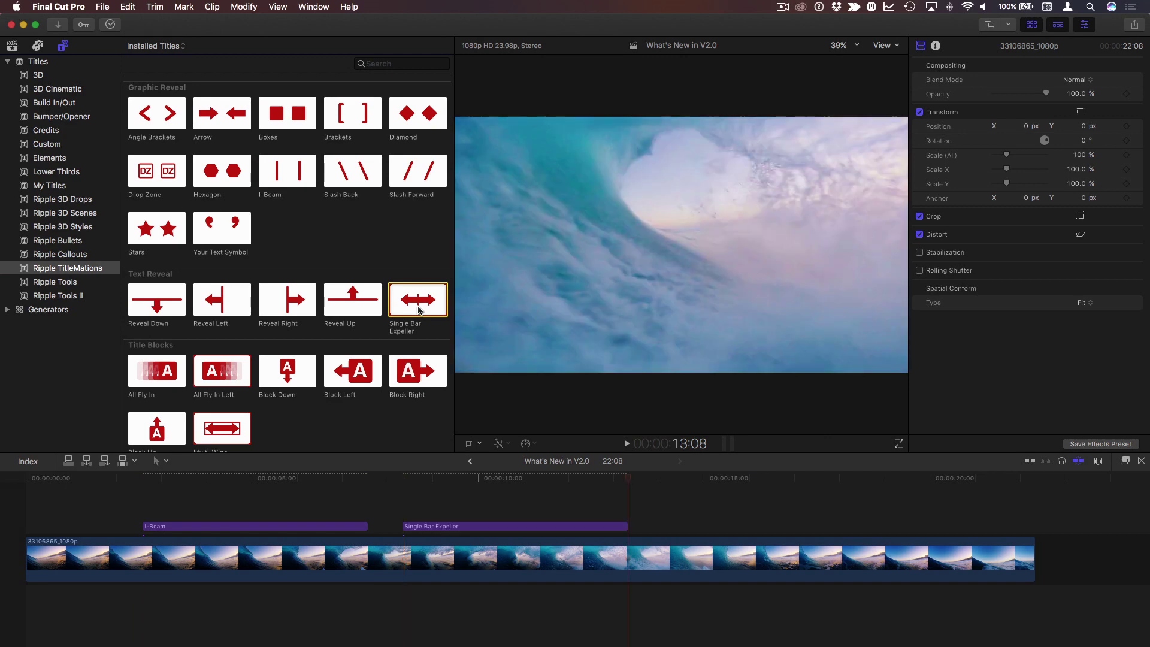
Play back and scrub through the I-Beam title animation from its start
{"action": "left_click", "coordinate": [144, 479]}
{"action": "key", "text": "space"}
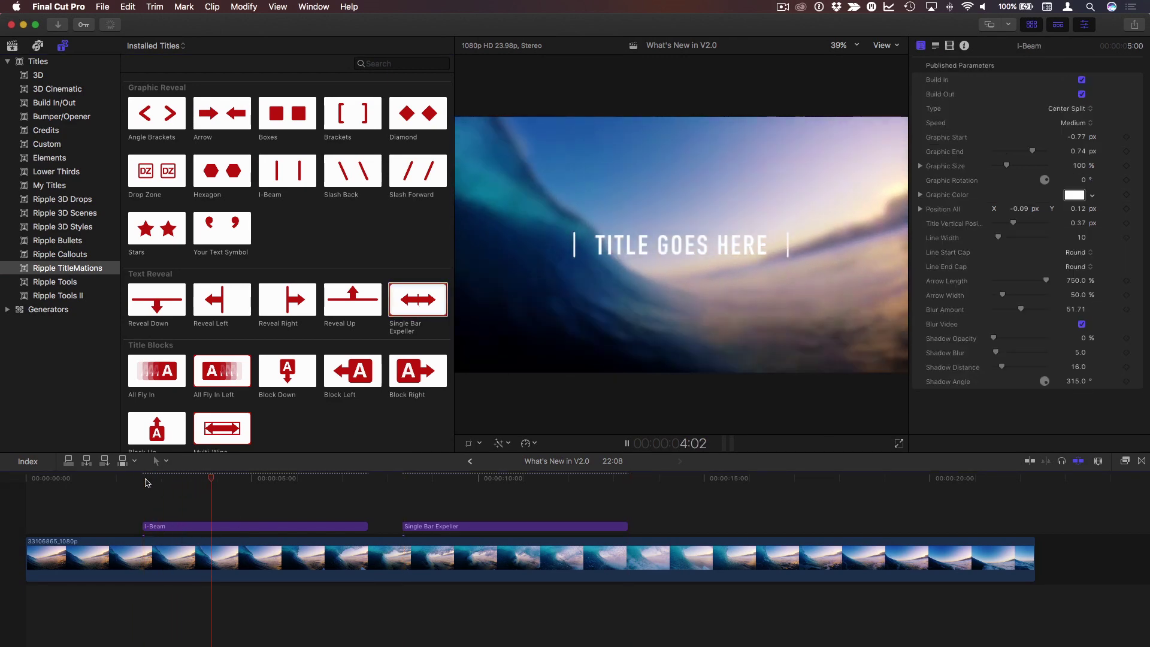
{"action": "key", "text": "space"}
{"action": "left_click_drag", "start_coordinate": [259, 480], "coordinate": [230, 486]}
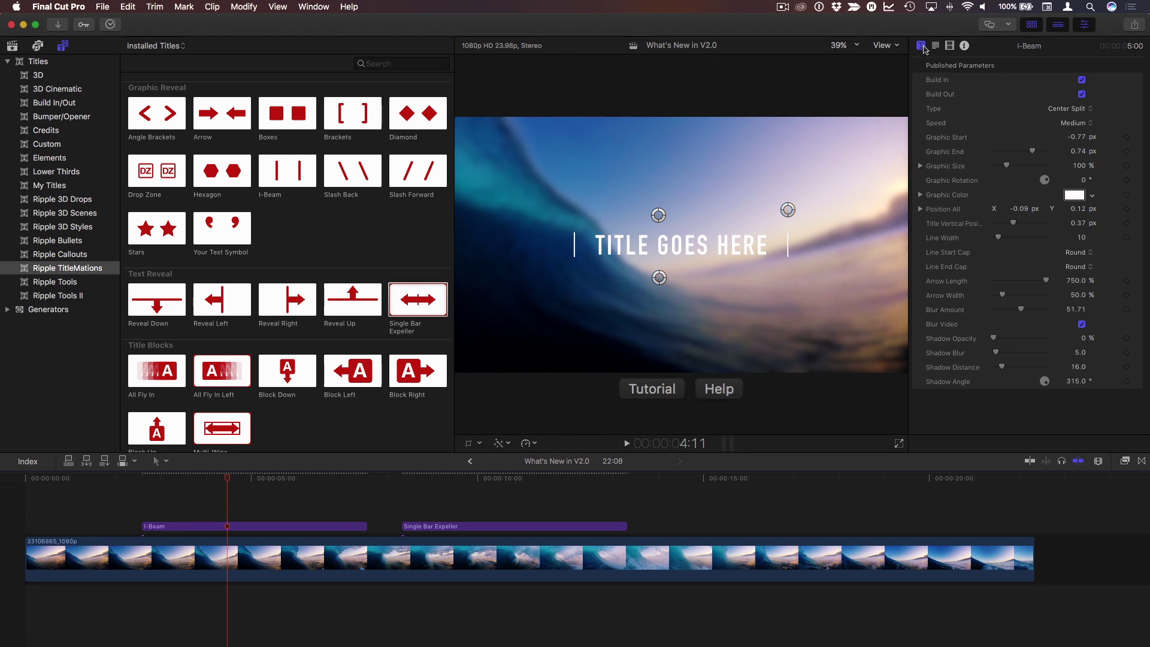
Set the I-Beam animation Type to Slide Left and Graphic End to about 0.9 px
{"action": "left_click", "coordinate": [1064, 109]}
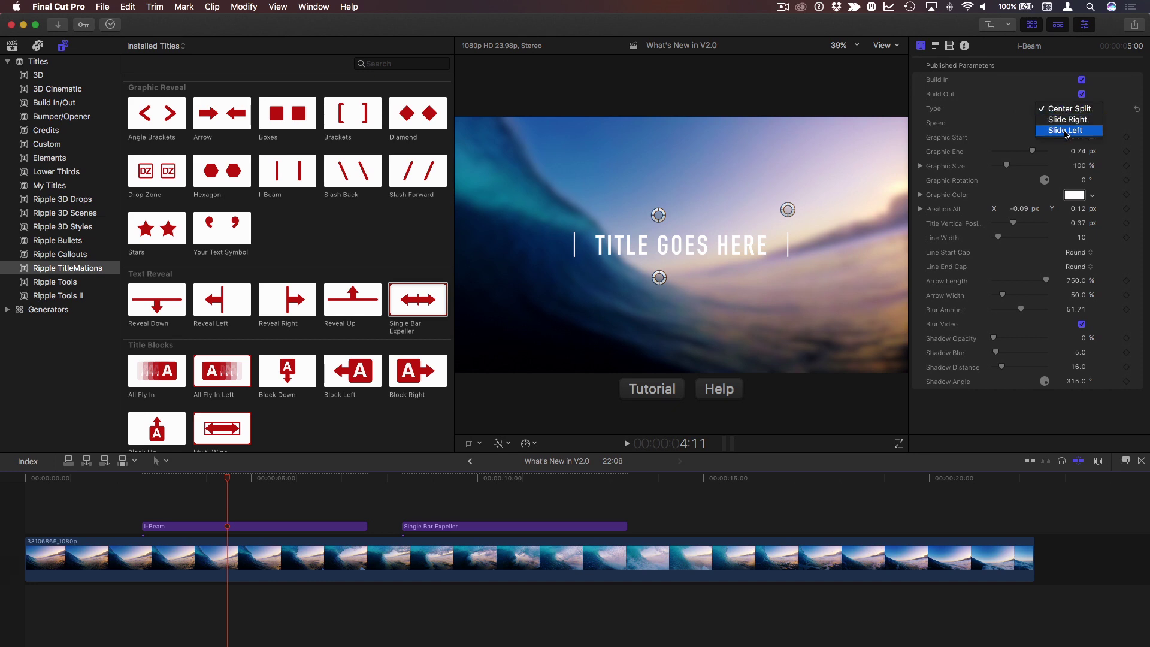
{"action": "left_click", "coordinate": [1066, 131]}
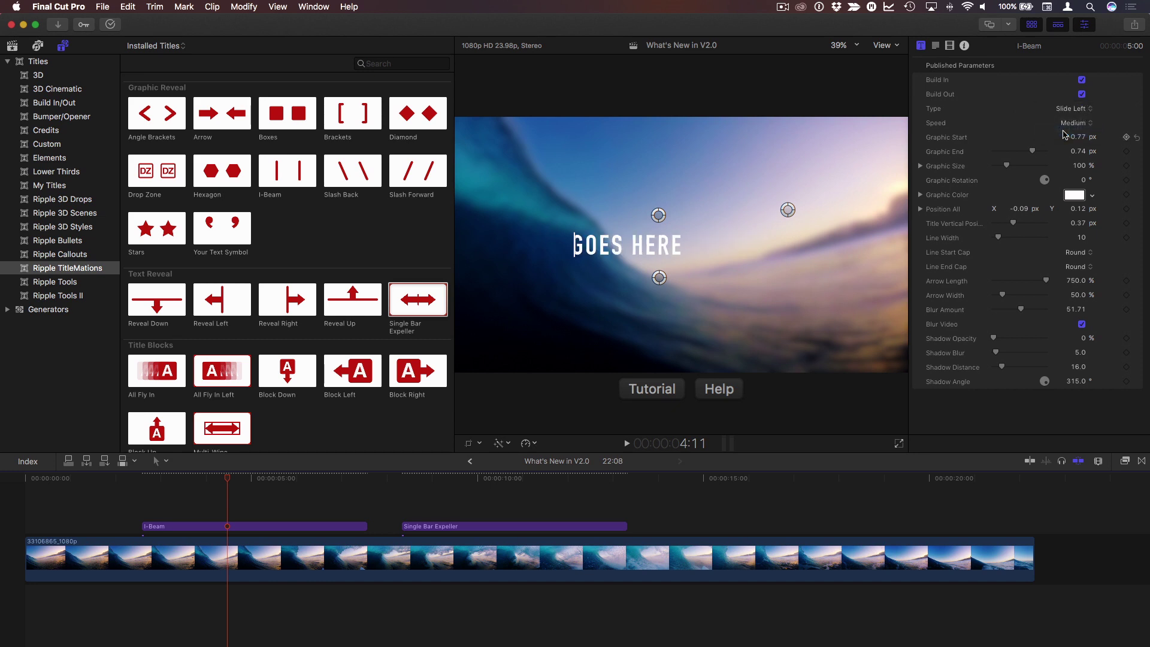
{"action": "left_click_drag", "start_coordinate": [1078, 151], "coordinate": [1079, 151]}
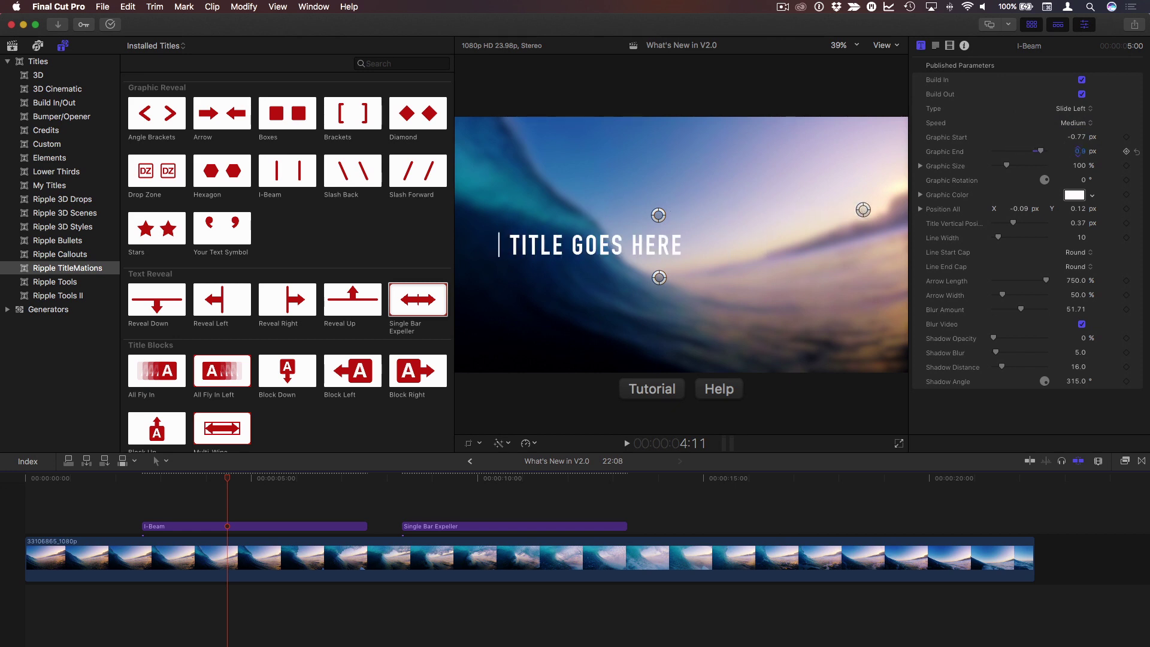
Play and scrub through the revised I-Beam title and the Single Bar Expeller title
{"action": "left_click", "coordinate": [143, 479]}
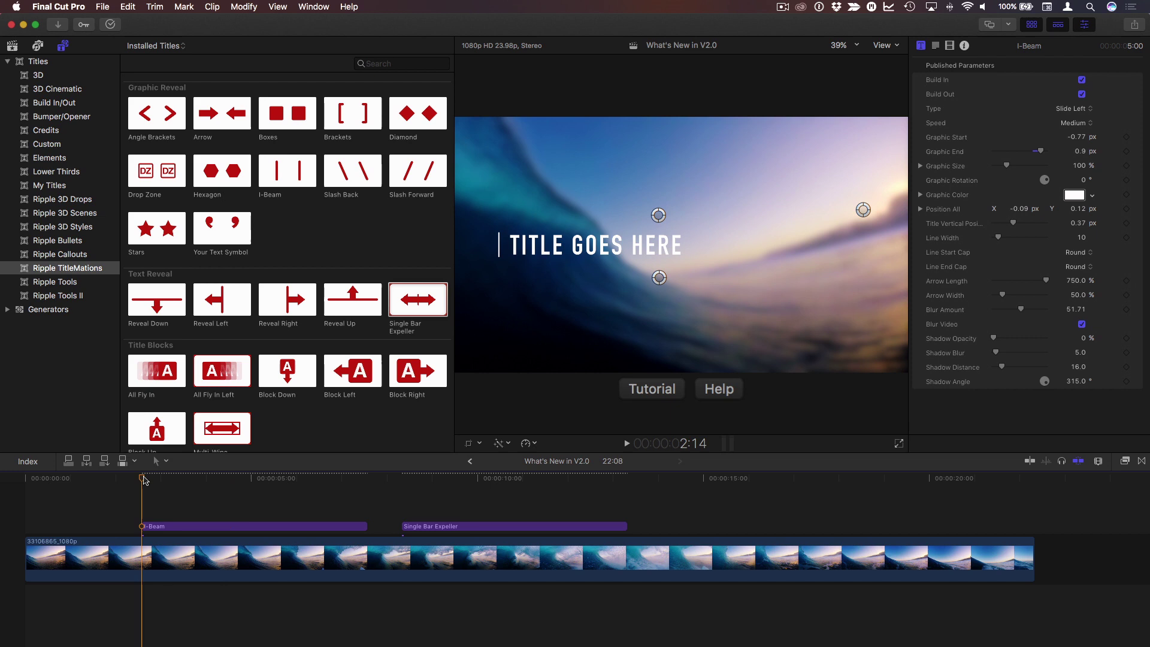
{"action": "key", "text": "space"}
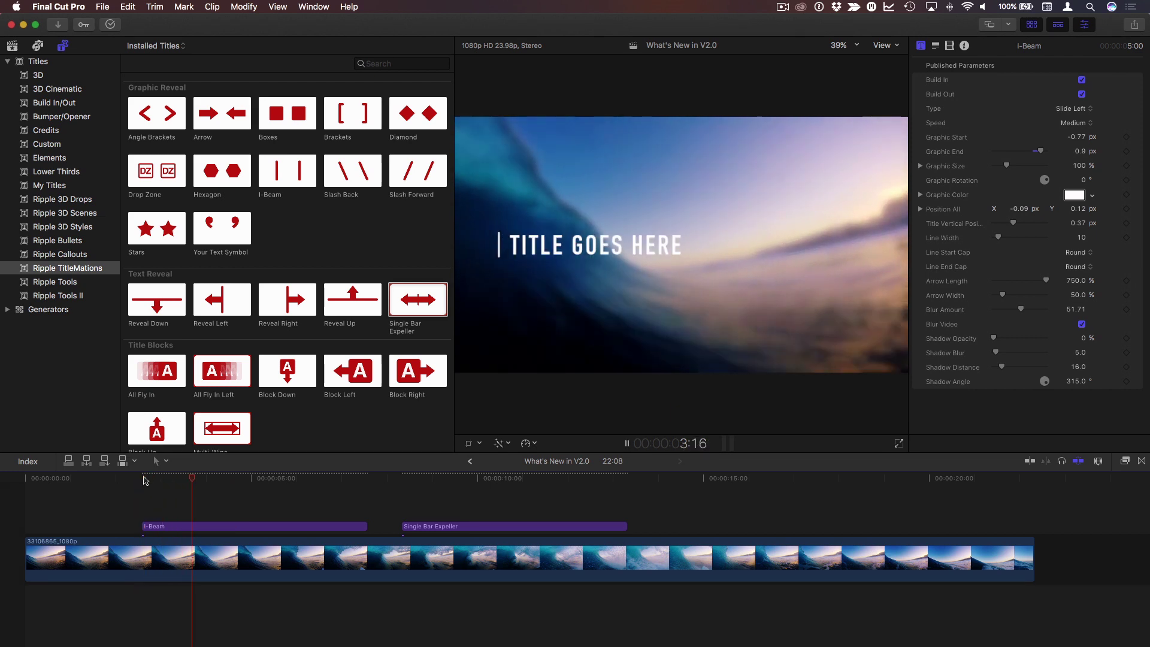
{"action": "key", "text": "space"}
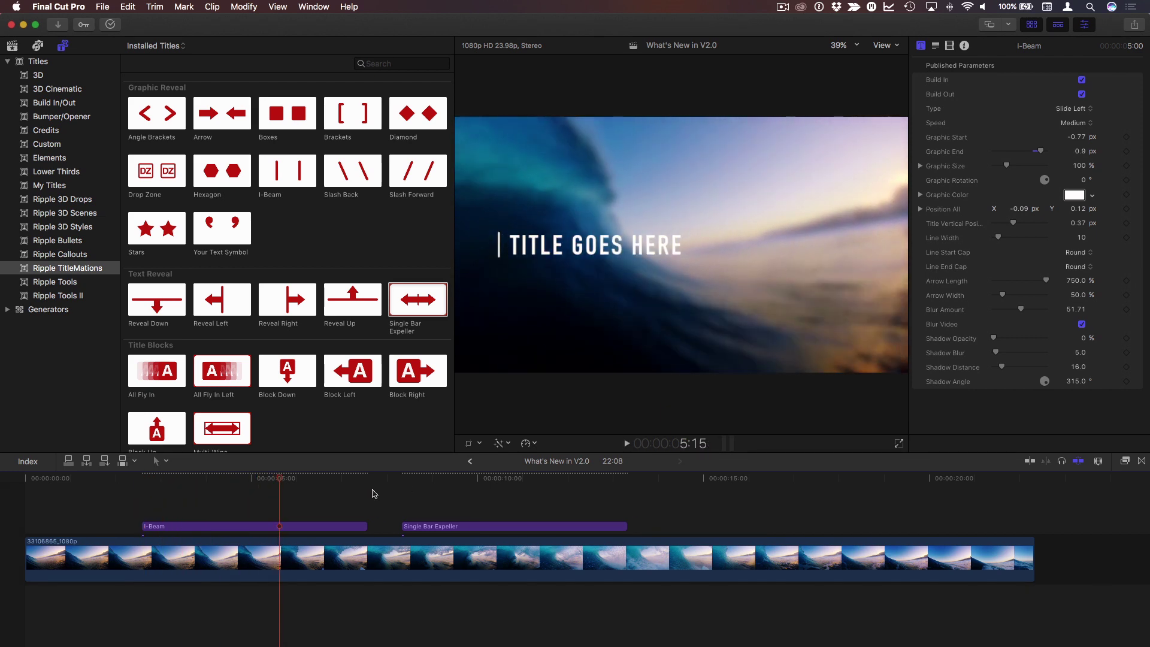
{"action": "left_click", "coordinate": [404, 482]}
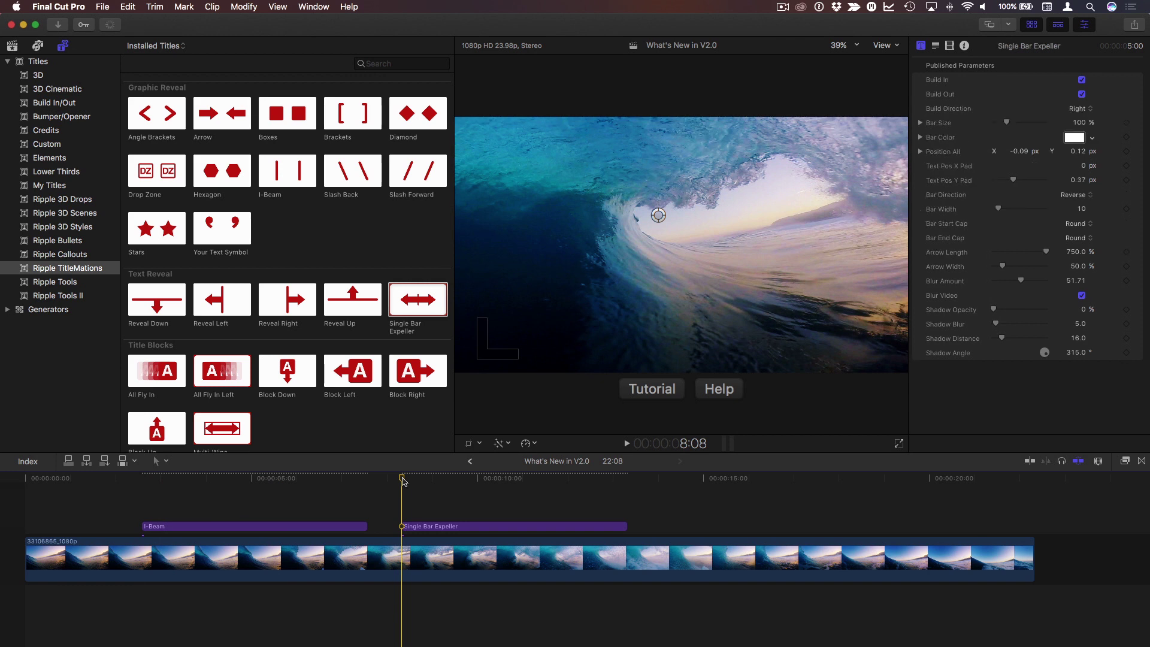
{"action": "key", "text": "space"}
{"action": "key", "text": "space"}
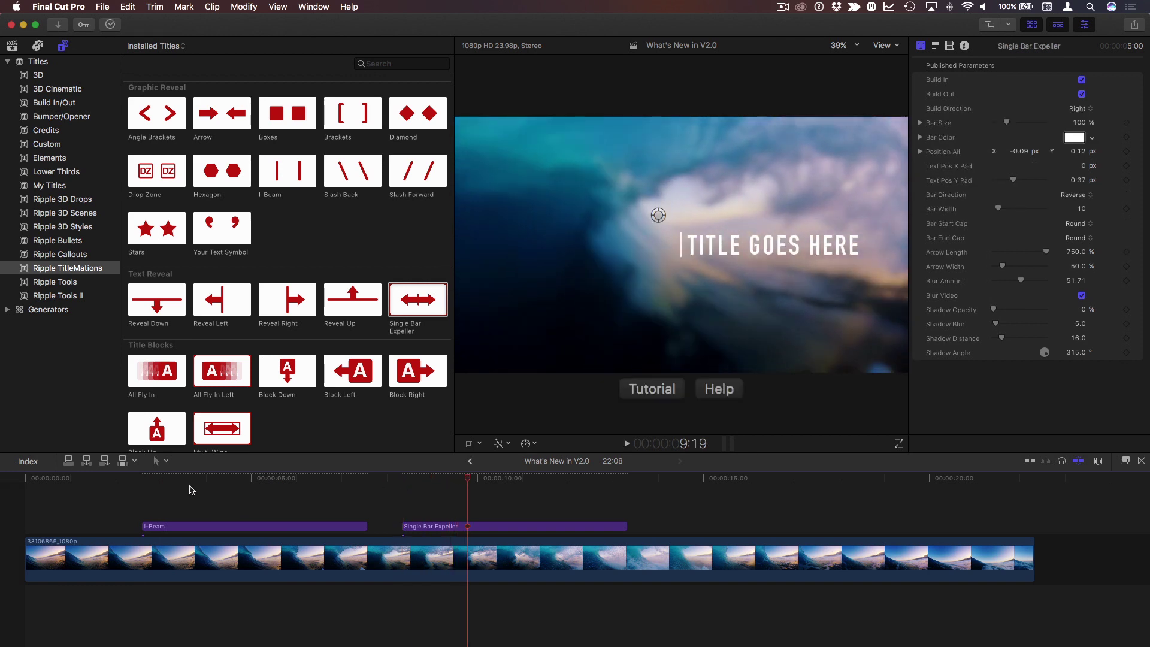
{"action": "left_click_drag", "start_coordinate": [145, 479], "coordinate": [210, 483]}
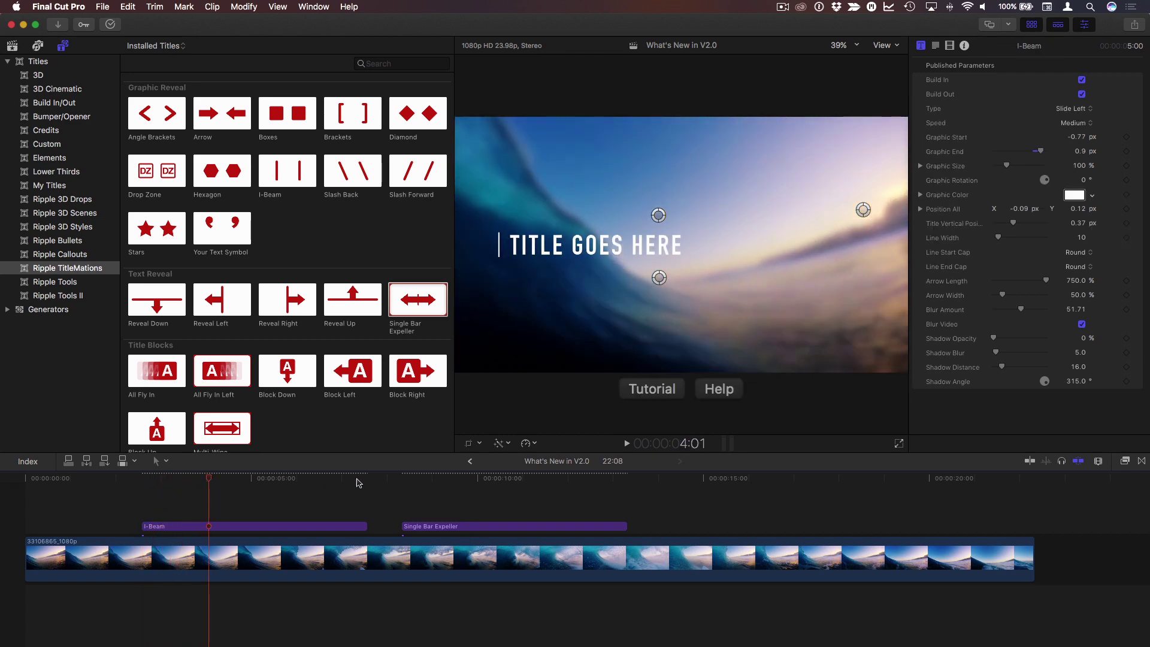
{"action": "left_click", "coordinate": [411, 478]}
{"action": "mouse_move", "coordinate": [413, 478]}
{"action": "left_mouse_down"}
{"action": "mouse_move", "coordinate": [458, 480]}
{"action": "mouse_move", "coordinate": [405, 482]}
{"action": "left_mouse_up"}
{"action": "key", "text": "space"}
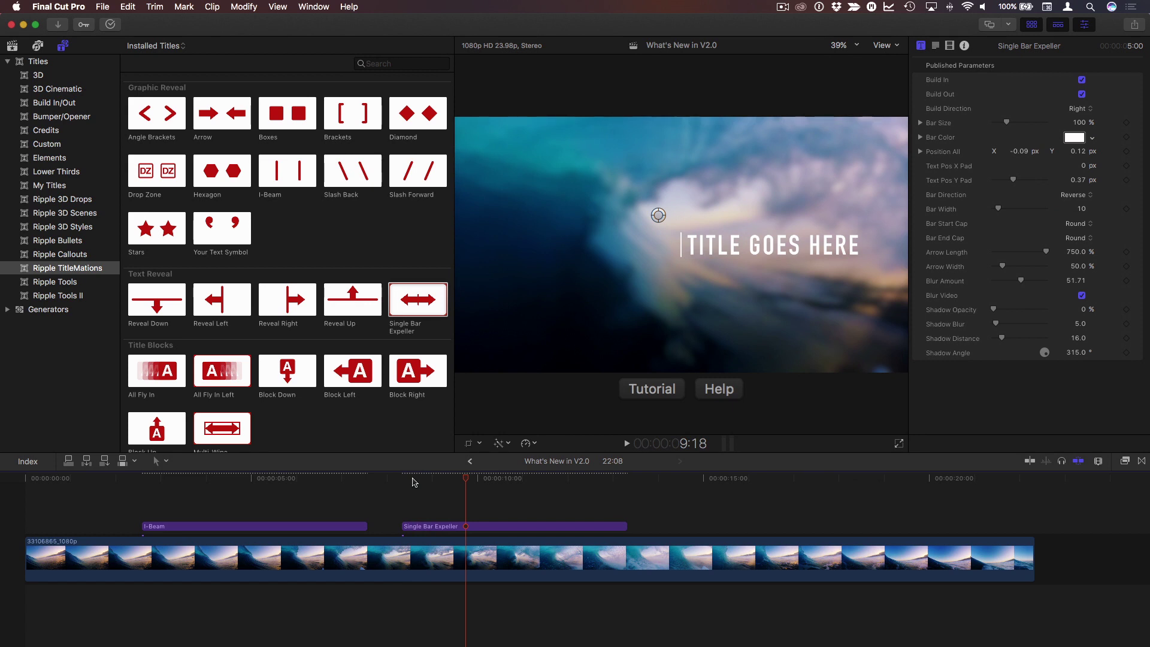
Move the Single Bar Expeller title lower-left, keeping Build Direction set to Right
{"action": "left_click_drag", "start_coordinate": [657, 216], "coordinate": [521, 273]}
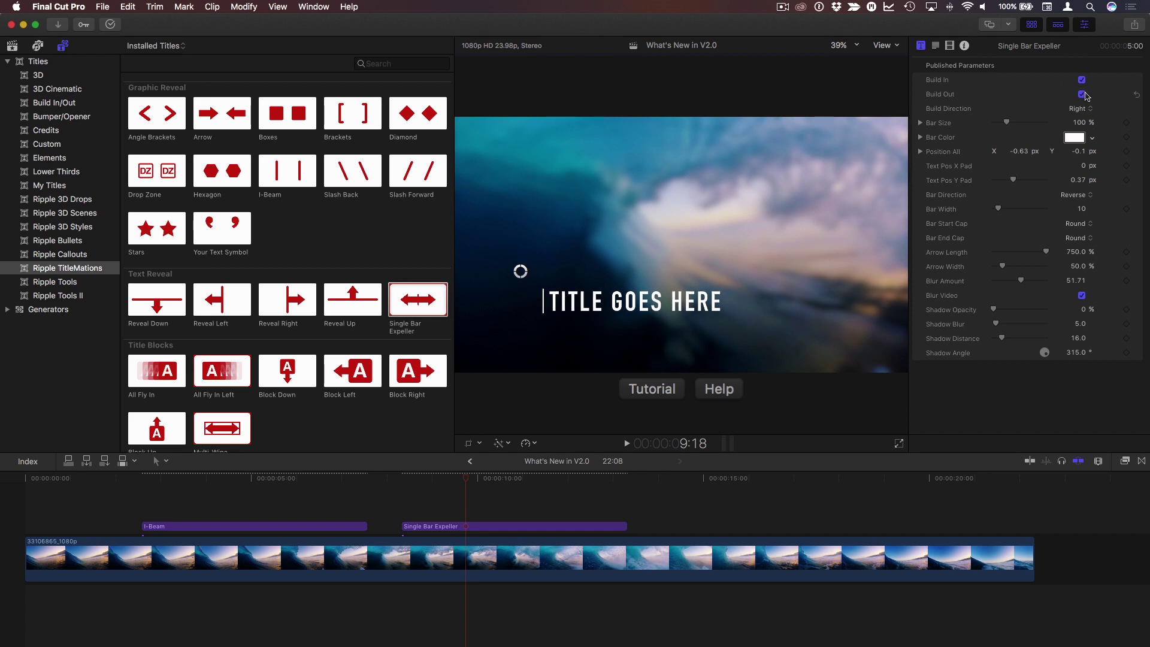
{"action": "left_click", "coordinate": [1088, 110]}
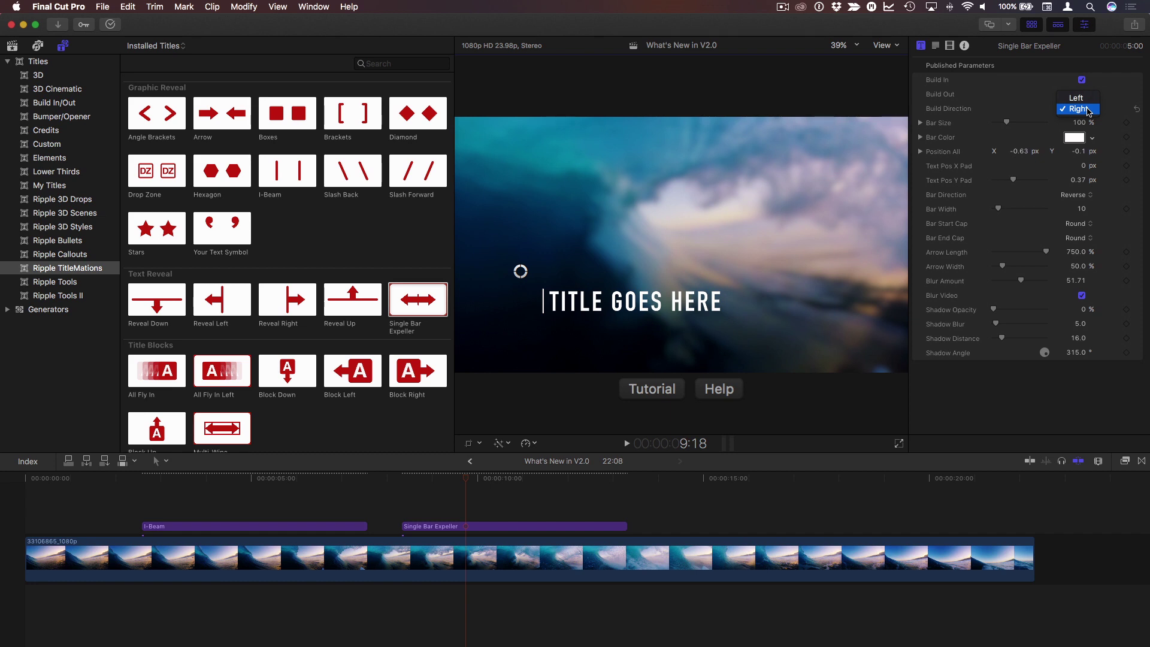
{"action": "left_click", "coordinate": [1088, 98]}
{"action": "left_click", "coordinate": [1086, 112]}
{"action": "left_click", "coordinate": [1083, 122]}
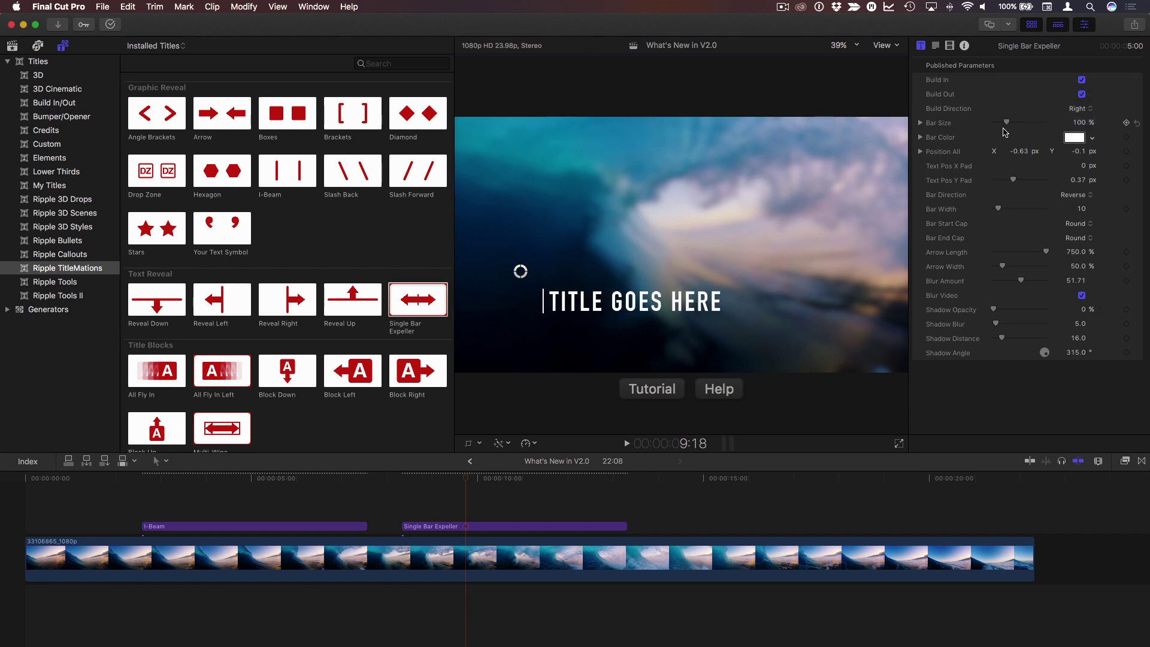
Enlarge the bar to size 109 and change its colour to yellow
{"action": "mouse_move", "coordinate": [1008, 123]}
{"action": "left_mouse_down"}
{"action": "mouse_move", "coordinate": [1022, 124]}
{"action": "mouse_move", "coordinate": [1008, 124]}
{"action": "left_mouse_up"}
{"action": "left_click", "coordinate": [1090, 139]}
{"action": "left_click", "coordinate": [1091, 148]}
{"action": "left_click_drag", "start_coordinate": [1092, 148], "coordinate": [1119, 166]}
{"action": "key", "text": "Escape"}
Preview the customised title, then set the text Y pad to 0.38
{"action": "left_click", "coordinate": [398, 479]}
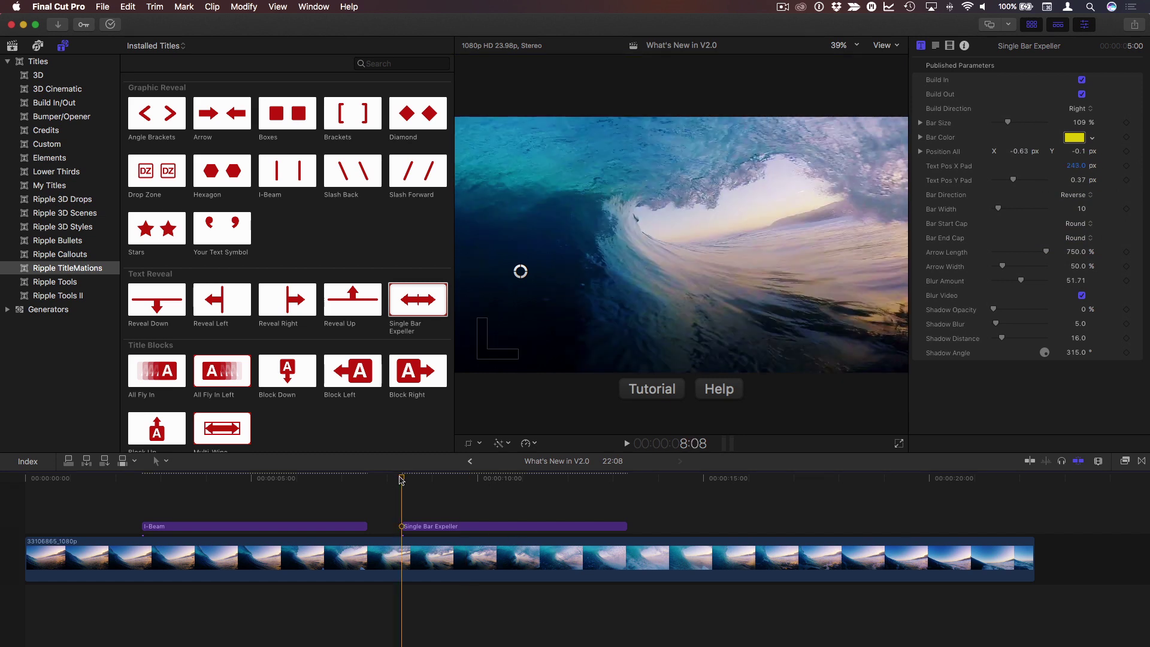
{"action": "key", "text": "space"}
{"action": "key", "text": "space"}
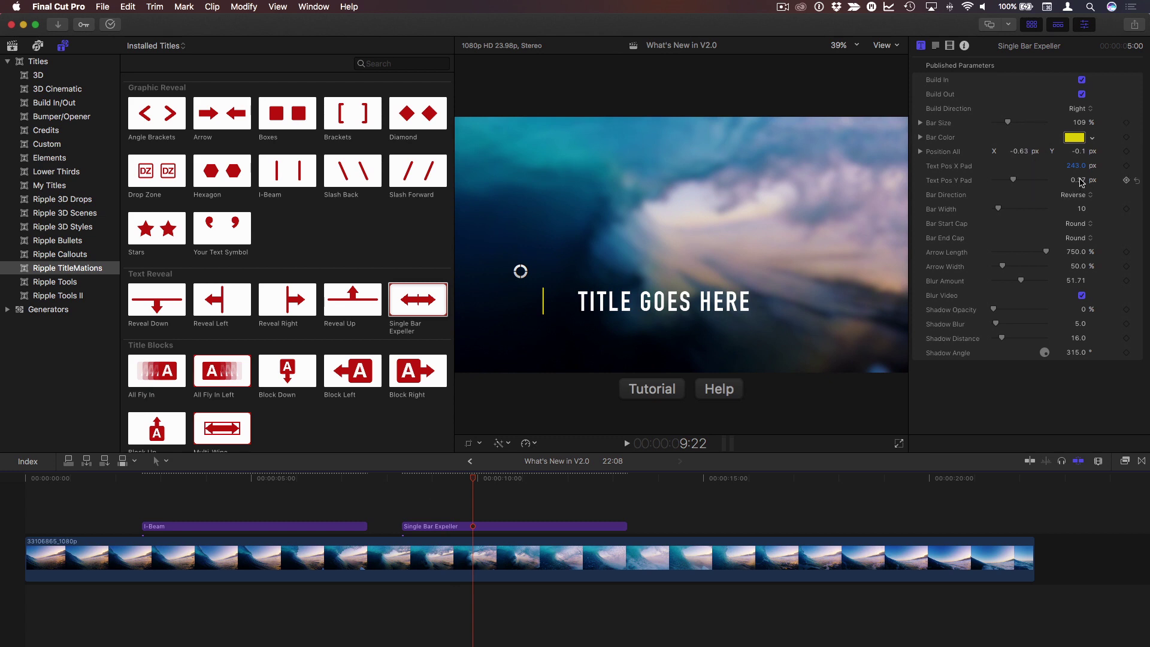
{"action": "left_click_drag", "start_coordinate": [1078, 182], "coordinate": [1088, 179]}
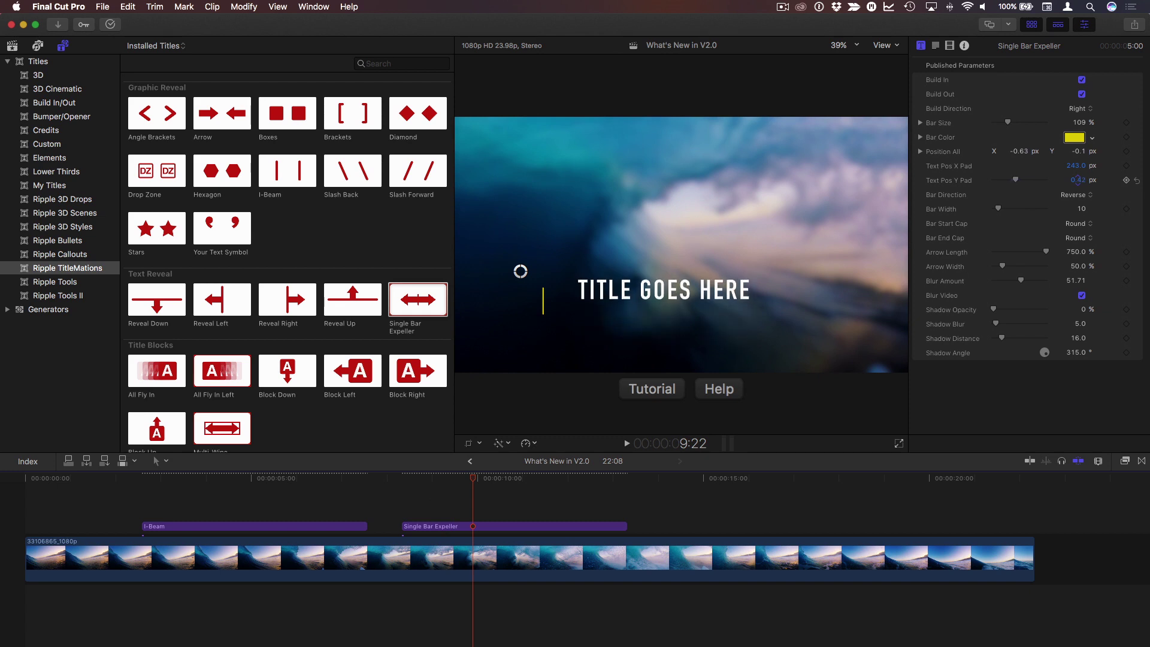
{"action": "left_click_drag", "start_coordinate": [1079, 180], "coordinate": [1078, 179]}
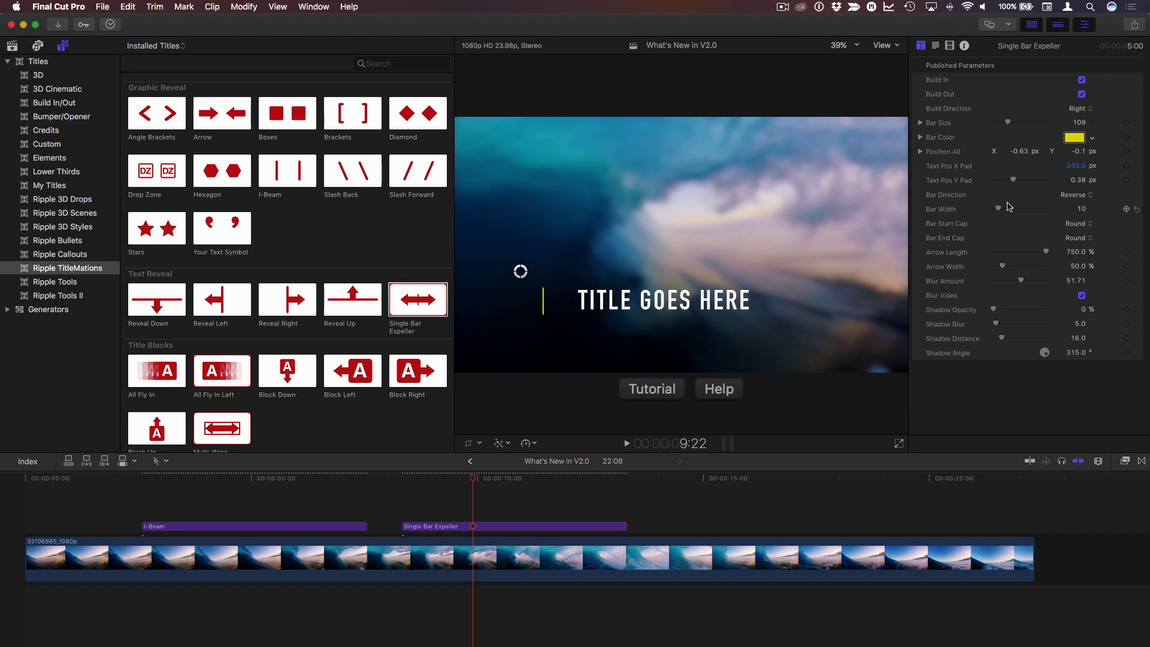
Keep the Reverse bar direction and Round start cap, undoing a trial bar width change
{"action": "left_click", "coordinate": [1075, 200]}
{"action": "left_click", "coordinate": [1073, 199]}
{"action": "left_click_drag", "start_coordinate": [998, 208], "coordinate": [1009, 210]}
{"action": "key", "text": "super+z"}
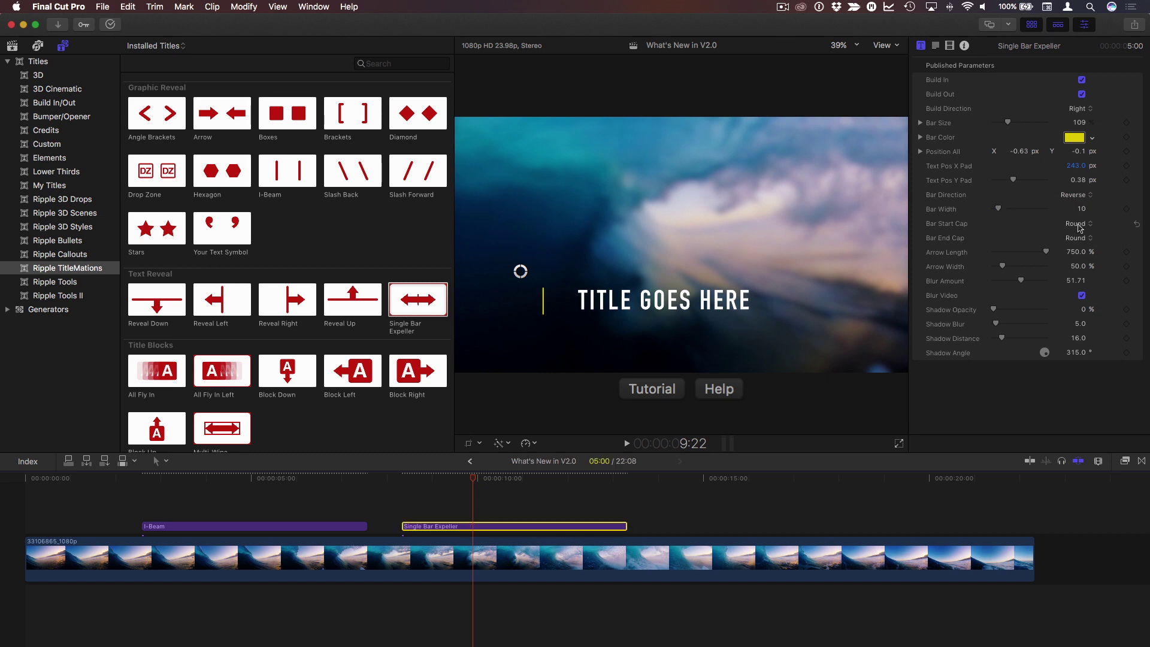
{"action": "left_click", "coordinate": [1077, 224]}
{"action": "left_click", "coordinate": [1040, 227]}
Keep Blur Video enabled and adjust the title's shadow opacity
{"action": "left_click", "coordinate": [1082, 296]}
{"action": "left_click", "coordinate": [1082, 296]}
{"action": "mouse_move", "coordinate": [994, 309]}
{"action": "left_mouse_down"}
{"action": "mouse_move", "coordinate": [1086, 309]}
{"action": "mouse_move", "coordinate": [990, 310]}
{"action": "left_mouse_up"}
Preview the Single Bar Expeller title, then marquee-select both title clips
{"action": "left_click", "coordinate": [400, 478]}
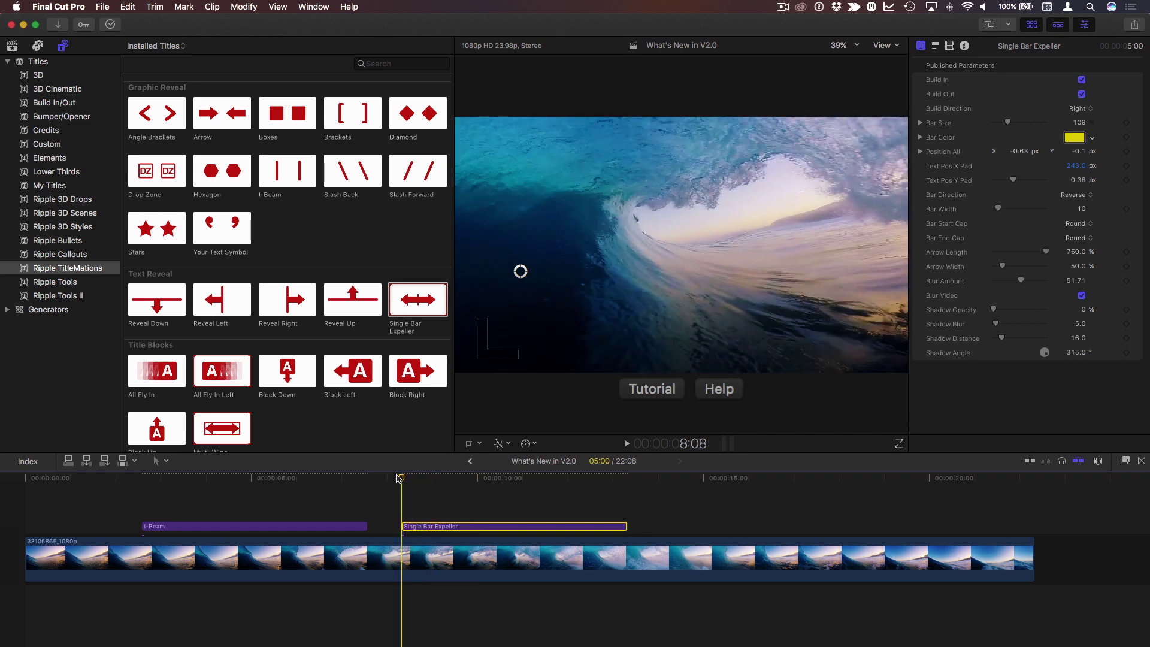
{"action": "key", "text": "space"}
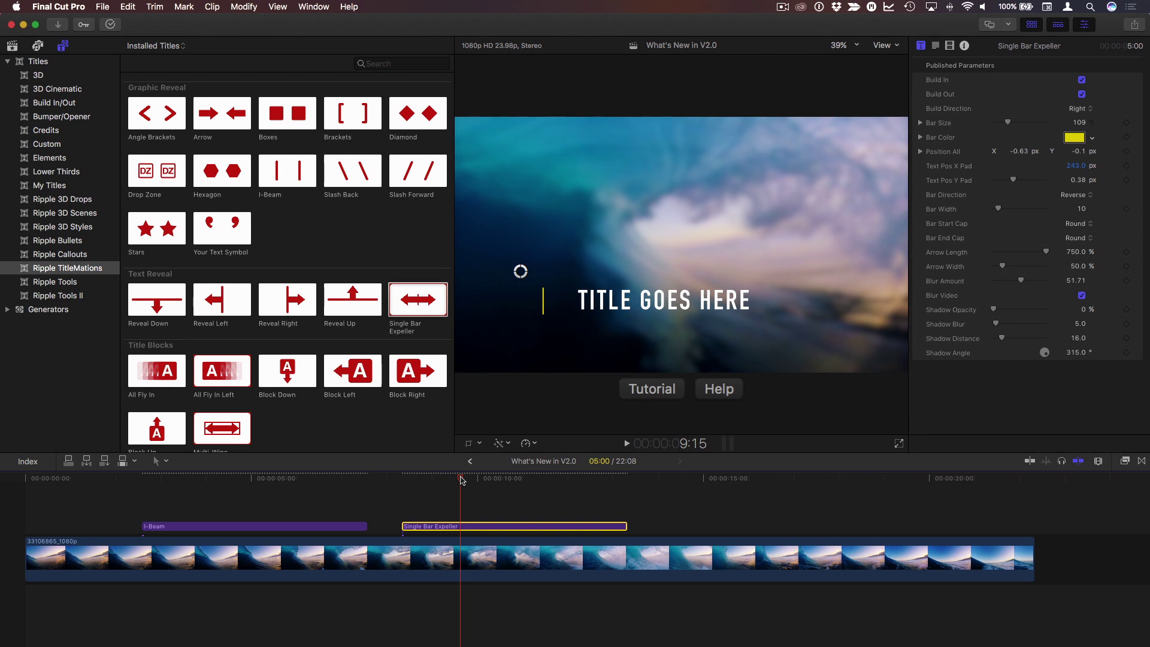
{"action": "left_click_drag", "start_coordinate": [275, 496], "coordinate": [429, 531]}
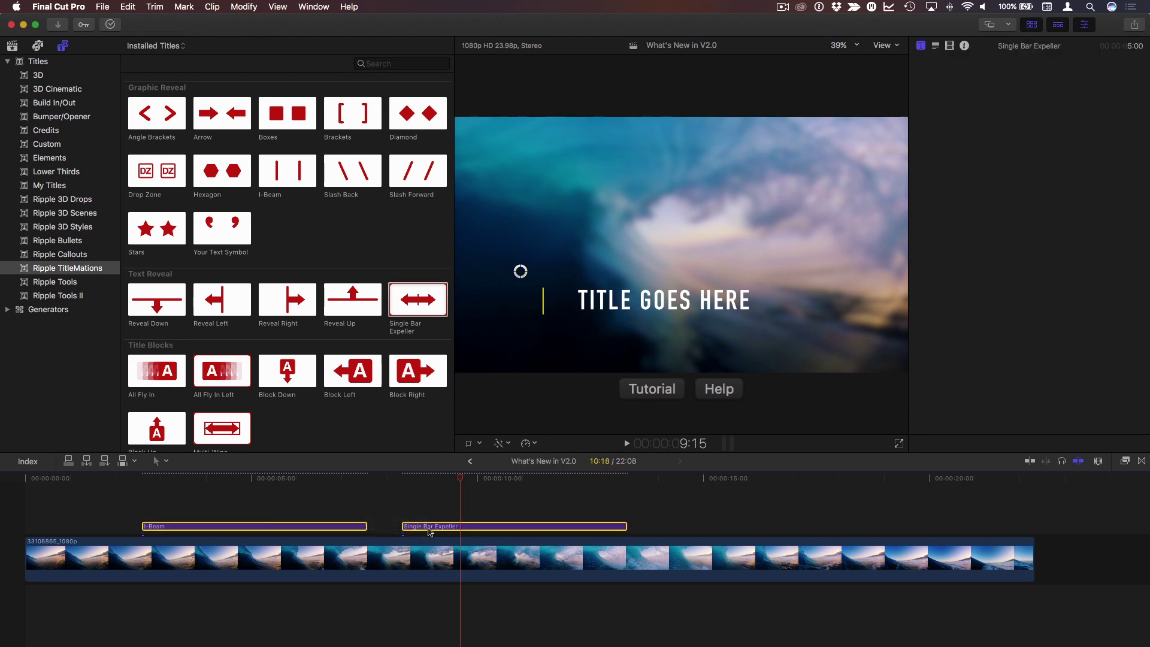
Delete the selected I-Beam and Single Bar Expeller title clips
{"action": "key", "text": "Delete"}
{"action": "scroll", "coordinate": [289, 240], "scroll_direction": "down", "scroll_amount": 2}
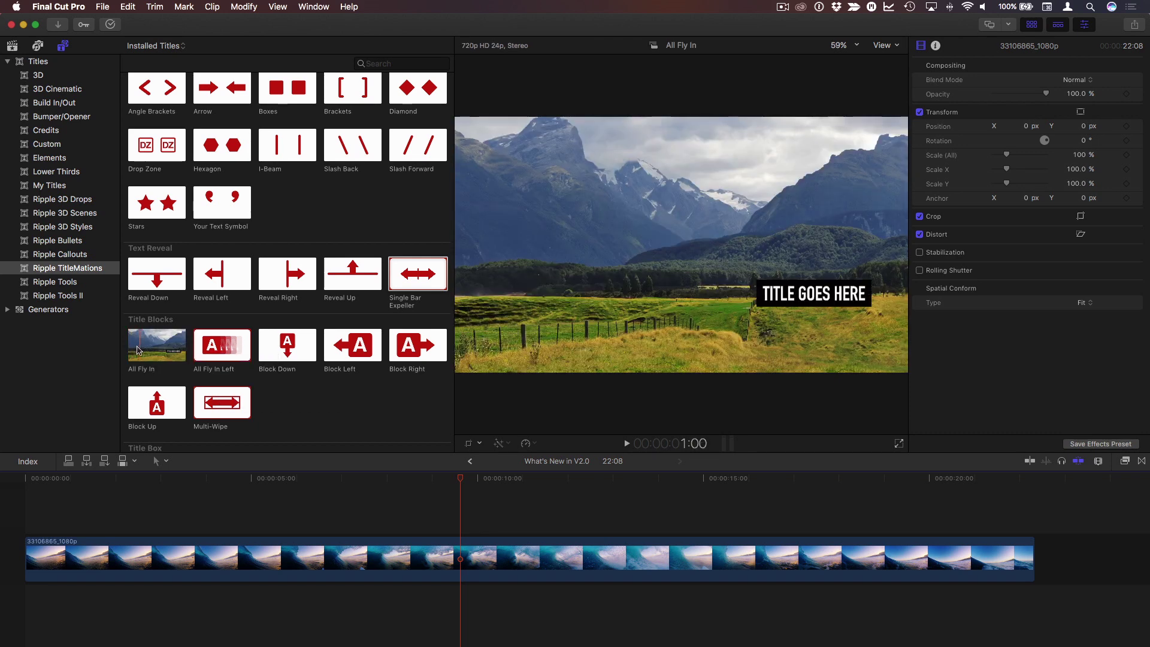
{"action": "left_click", "coordinate": [213, 351]}
{"action": "key", "text": "q"}
{"action": "left_click", "coordinate": [462, 480]}
{"action": "key", "text": "space"}
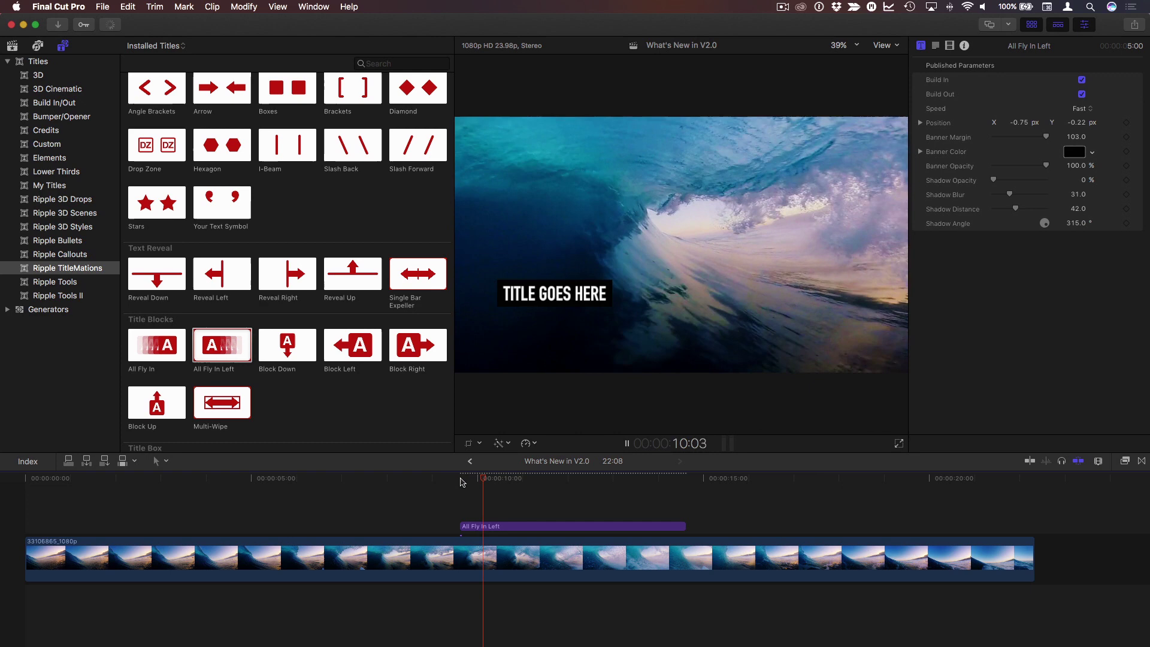
{"action": "mouse_move", "coordinate": [462, 479]}
{"action": "left_mouse_down"}
{"action": "mouse_move", "coordinate": [523, 482]}
{"action": "mouse_move", "coordinate": [462, 483]}
{"action": "left_mouse_up"}
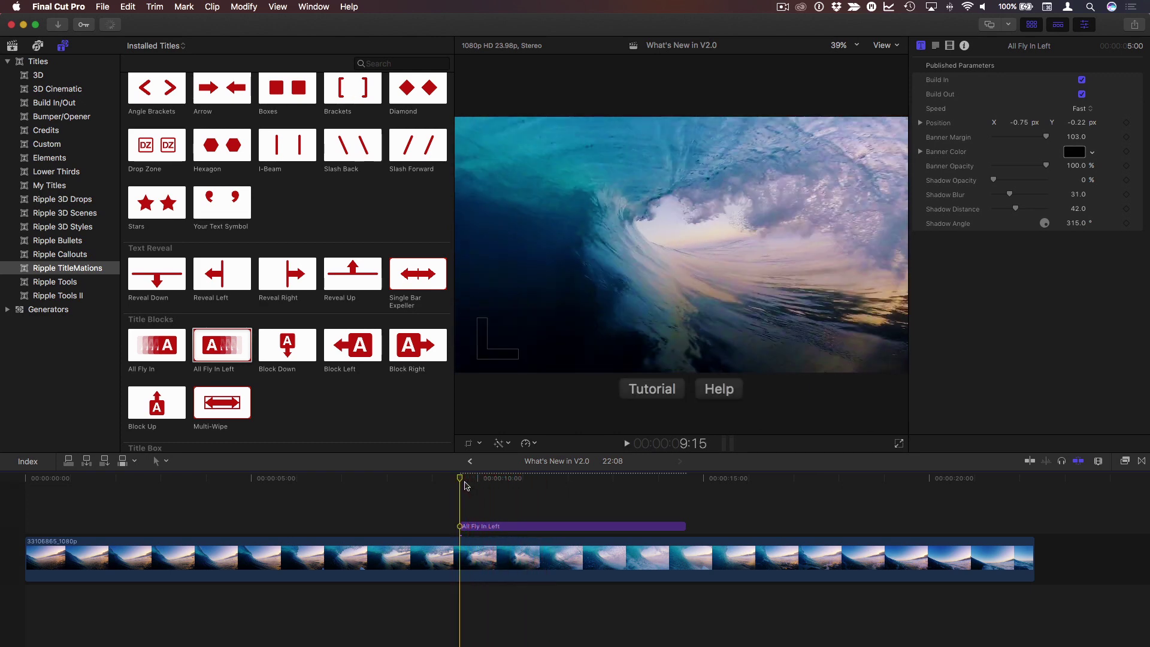
{"action": "key", "text": "space"}
{"action": "key", "text": "space"}
{"action": "left_click_drag", "start_coordinate": [490, 304], "coordinate": [699, 188]}
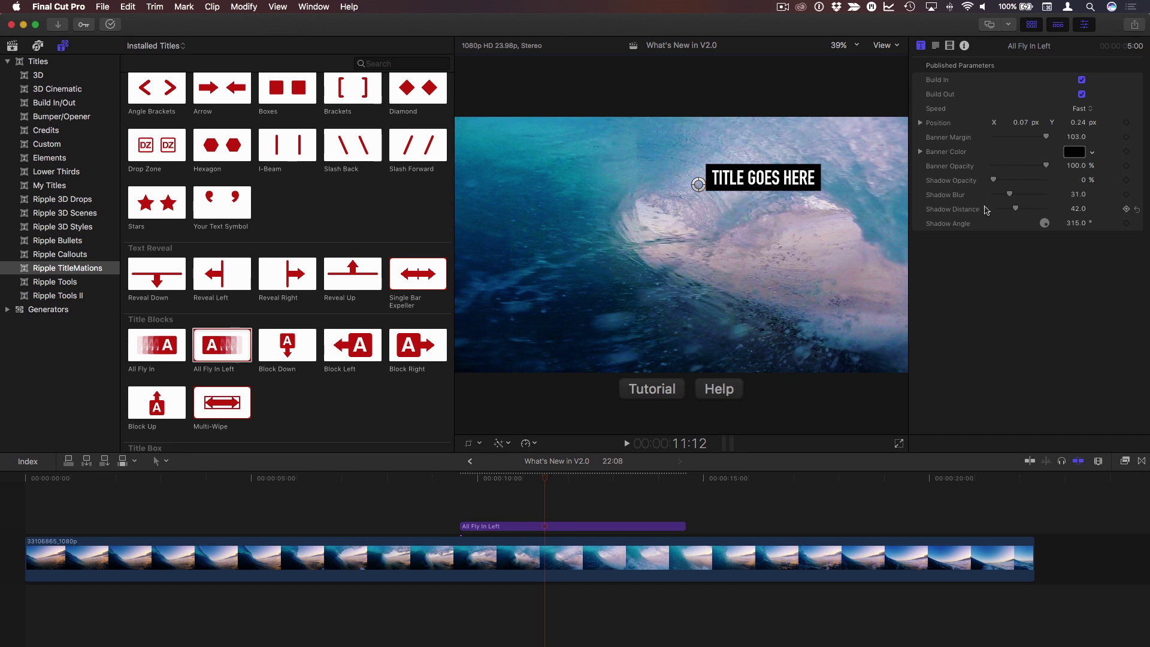
{"action": "left_click", "coordinate": [604, 532]}
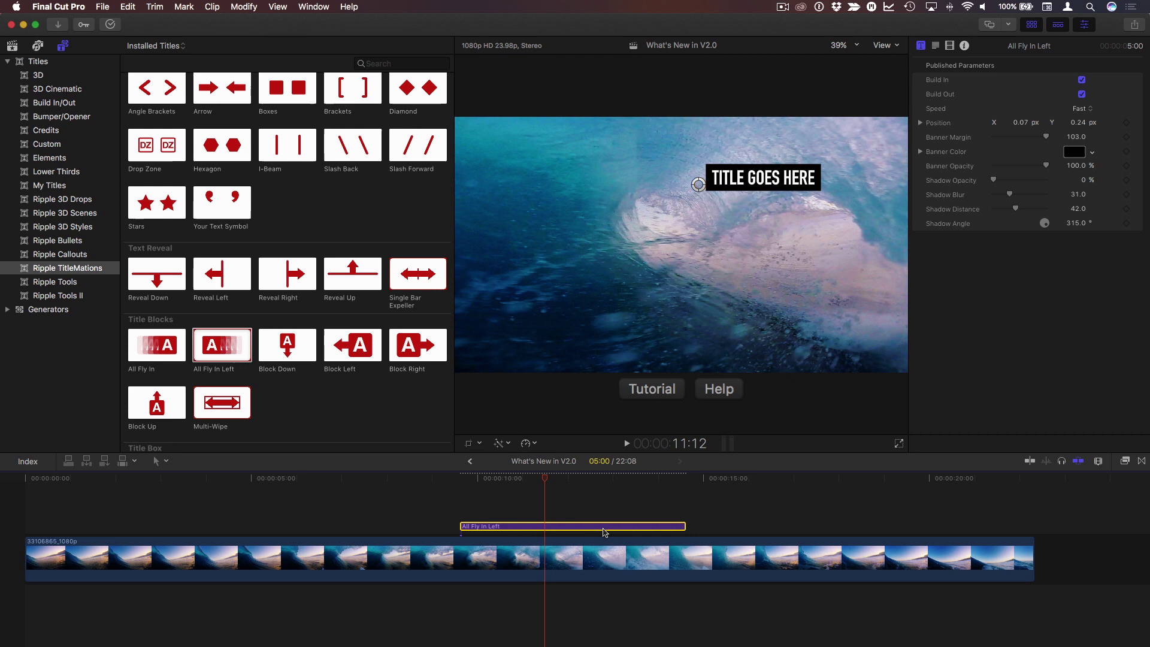
{"action": "key", "text": "Delete"}
{"action": "scroll", "coordinate": [325, 363], "scroll_direction": "down", "scroll_amount": 1}
{"action": "scroll", "coordinate": [325, 362], "scroll_direction": "down", "scroll_amount": 3}
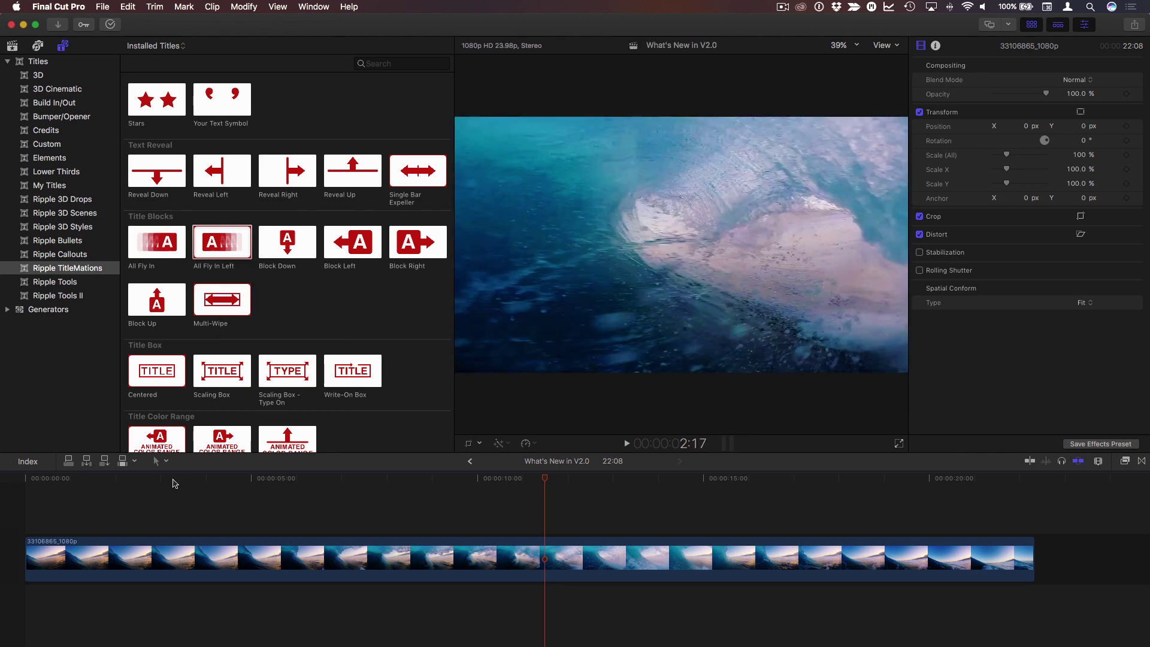
Connect All Fly In at about 3 seconds and Multi-Wipe at about 10 seconds
{"action": "left_click", "coordinate": [173, 479]}
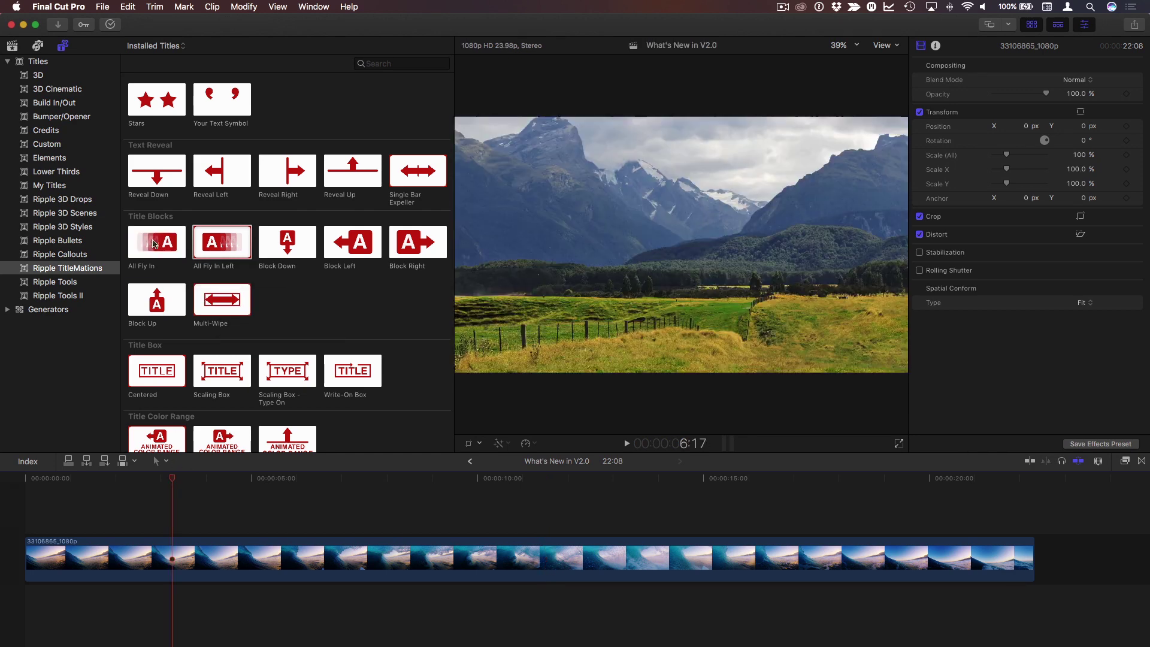
{"action": "left_click", "coordinate": [154, 251]}
{"action": "key", "text": "q"}
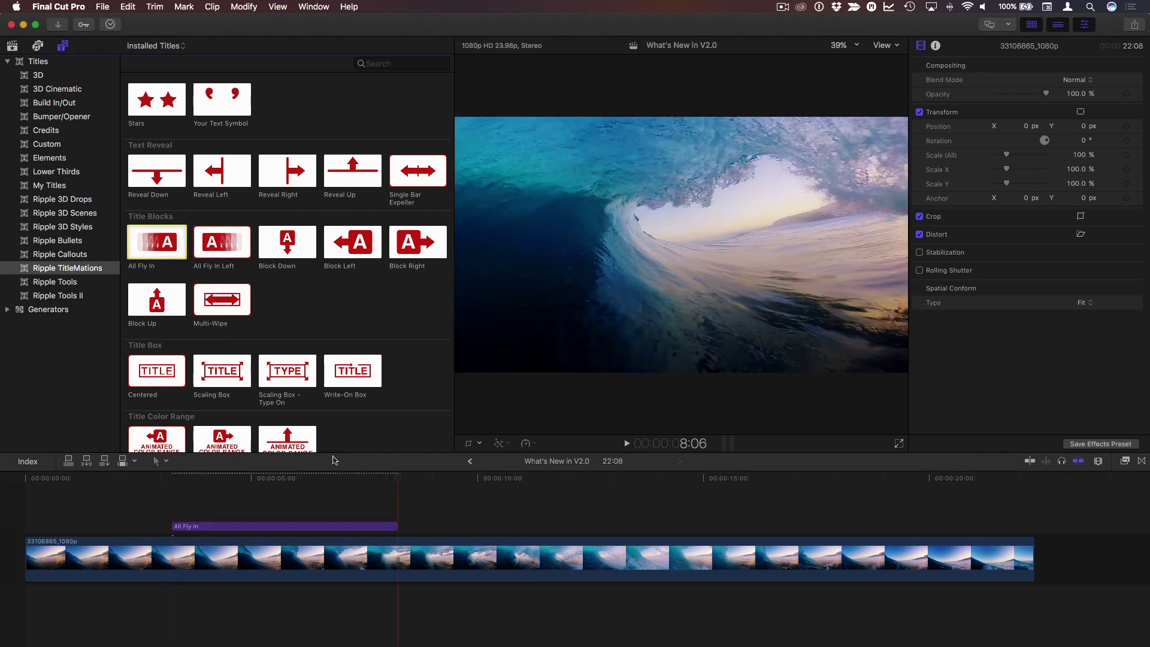
{"action": "left_click", "coordinate": [435, 479]}
{"action": "left_click", "coordinate": [231, 306]}
{"action": "key", "text": "q"}
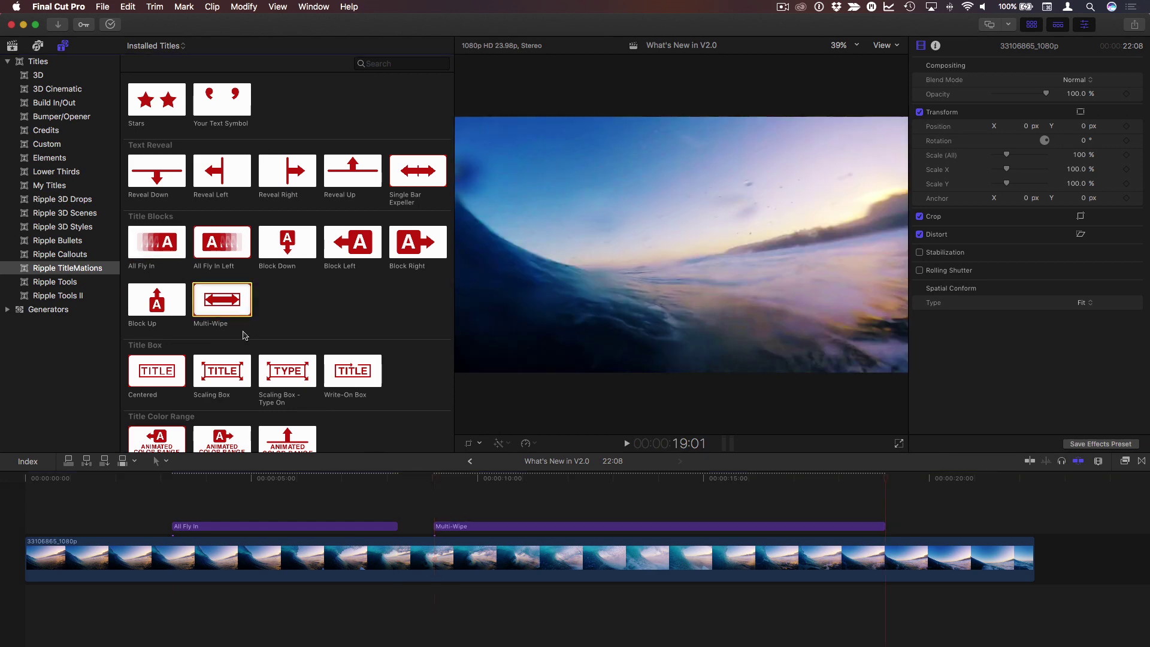
Review the All Fly In title's parameters, then return to the Multi-Wipe start
{"action": "left_click_drag", "start_coordinate": [306, 484], "coordinate": [218, 487]}
{"action": "left_click", "coordinate": [839, 183]}
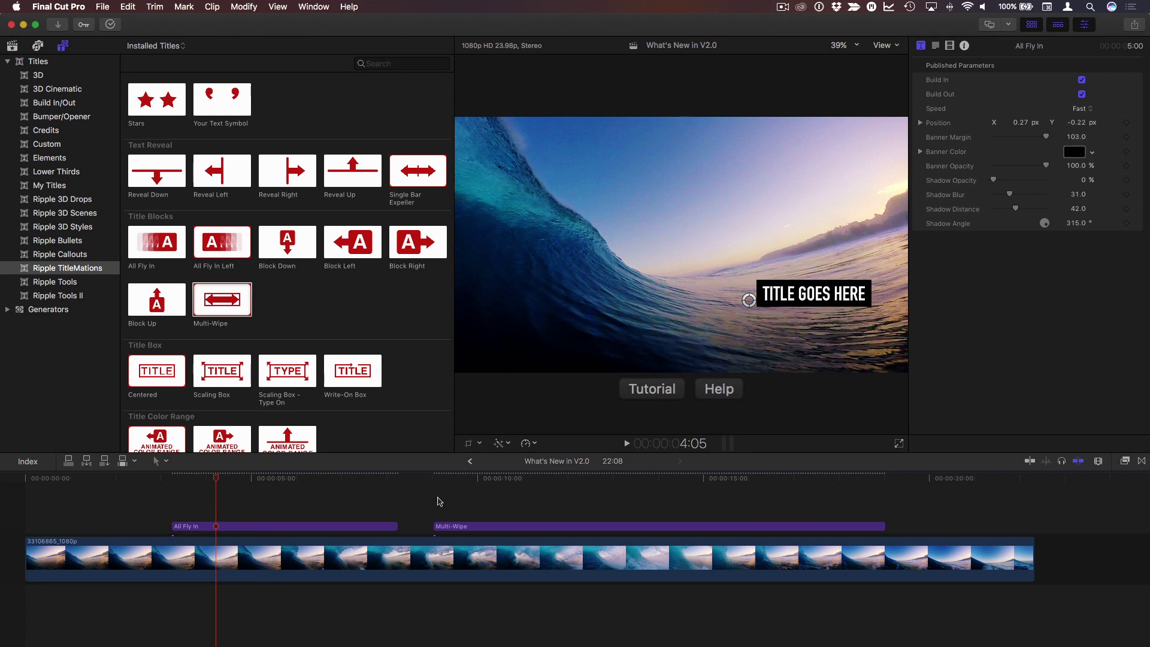
{"action": "left_click", "coordinate": [435, 479]}
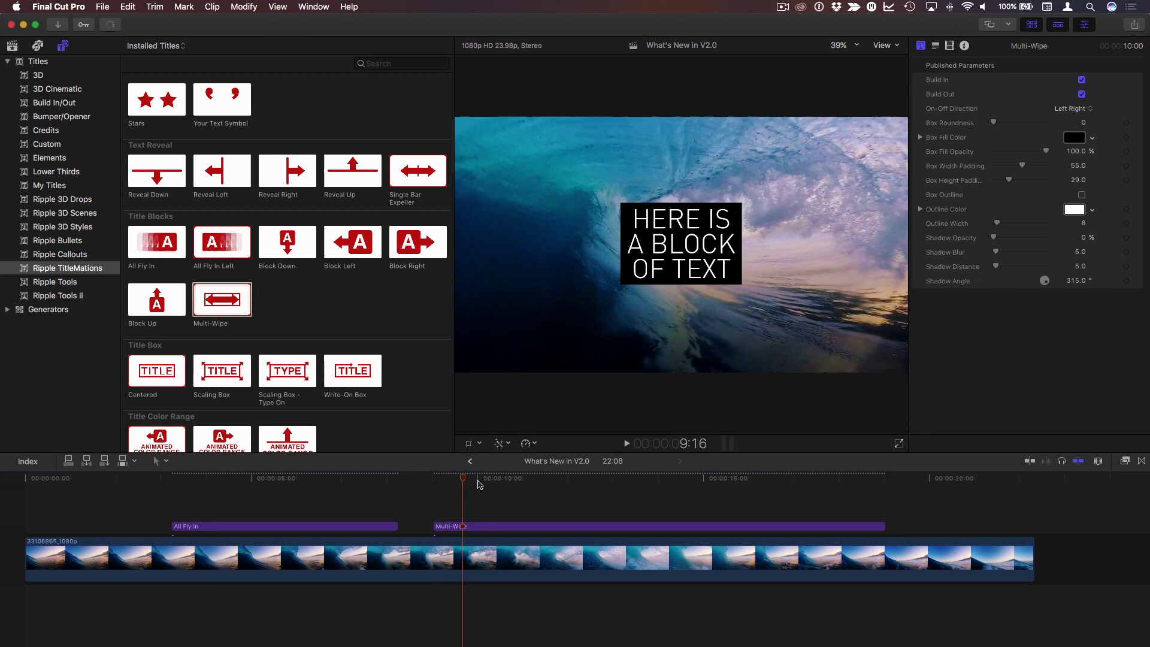
Scrub through the Multi-Wipe animation from 9:05 to 12:08
{"action": "left_click", "coordinate": [583, 486]}
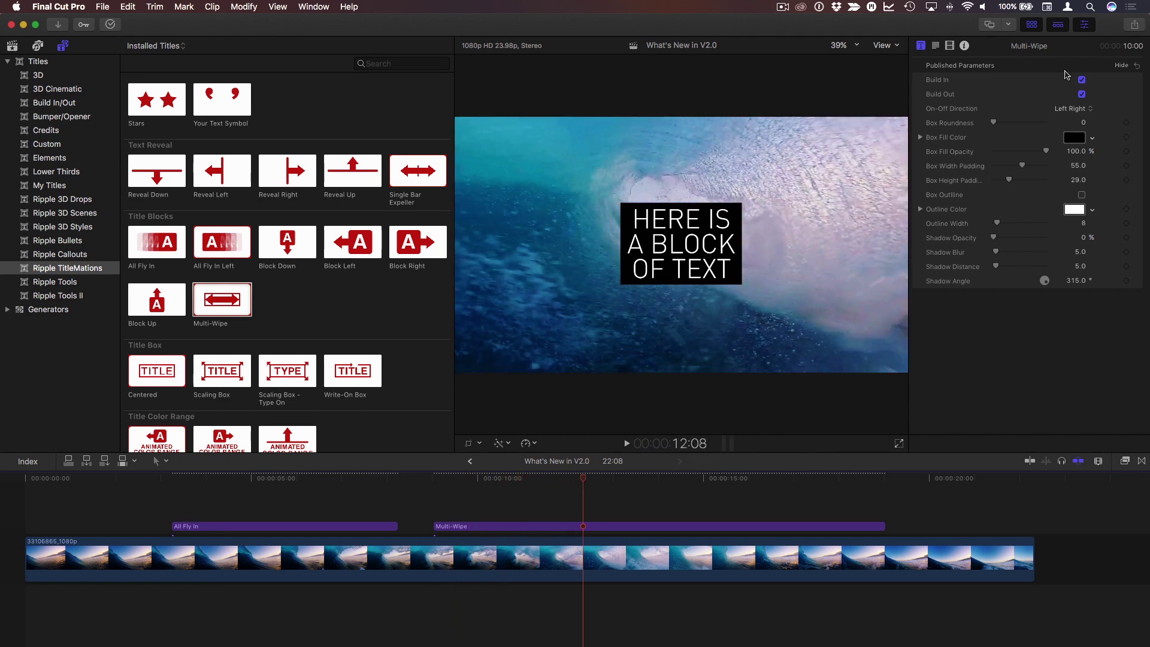
{"action": "left_click", "coordinate": [442, 484]}
{"action": "left_click_drag", "start_coordinate": [441, 484], "coordinate": [652, 484]}
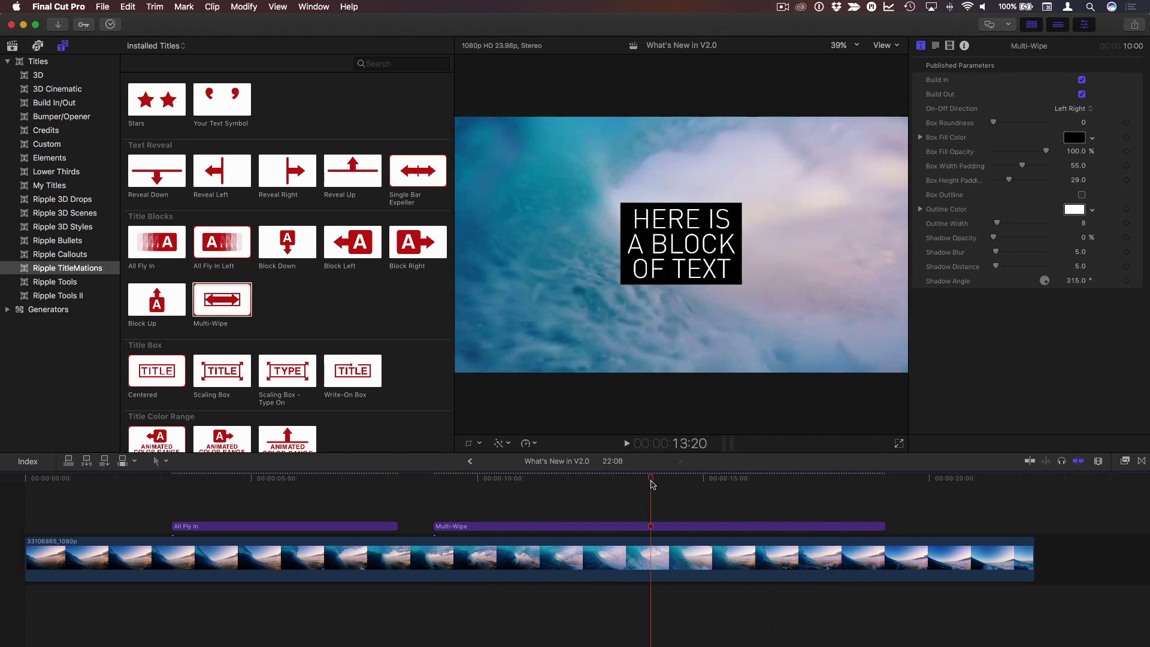
Set wipe direction Right Left, box roundness 22, cyan fill at about 87% opacity
{"action": "left_click", "coordinate": [1077, 109]}
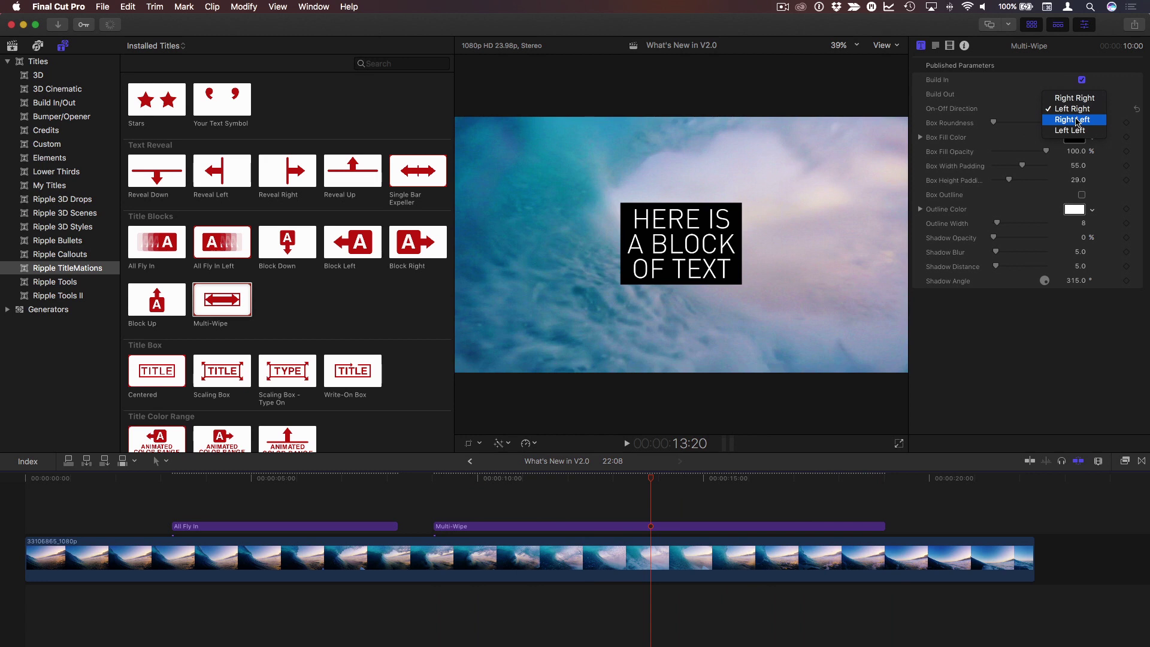
{"action": "left_click", "coordinate": [1078, 120]}
{"action": "mouse_move", "coordinate": [999, 125]}
{"action": "left_mouse_down"}
{"action": "mouse_move", "coordinate": [1031, 124]}
{"action": "mouse_move", "coordinate": [1021, 124]}
{"action": "left_mouse_up"}
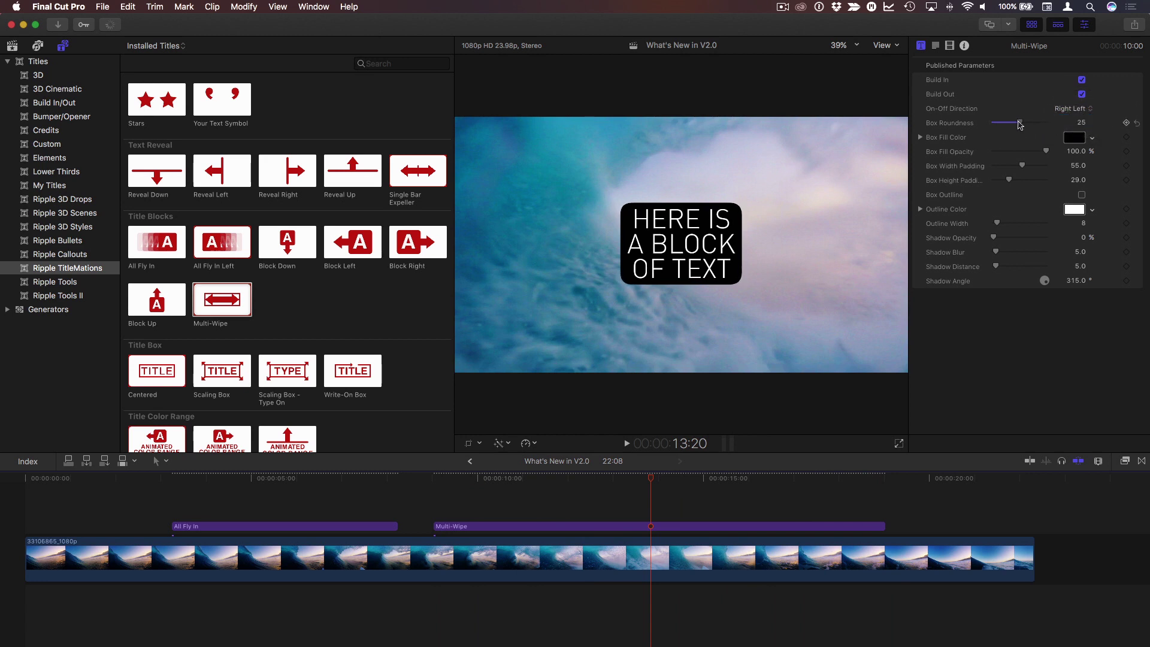
{"action": "left_click", "coordinate": [1092, 138]}
{"action": "left_click_drag", "start_coordinate": [1070, 161], "coordinate": [1072, 205]}
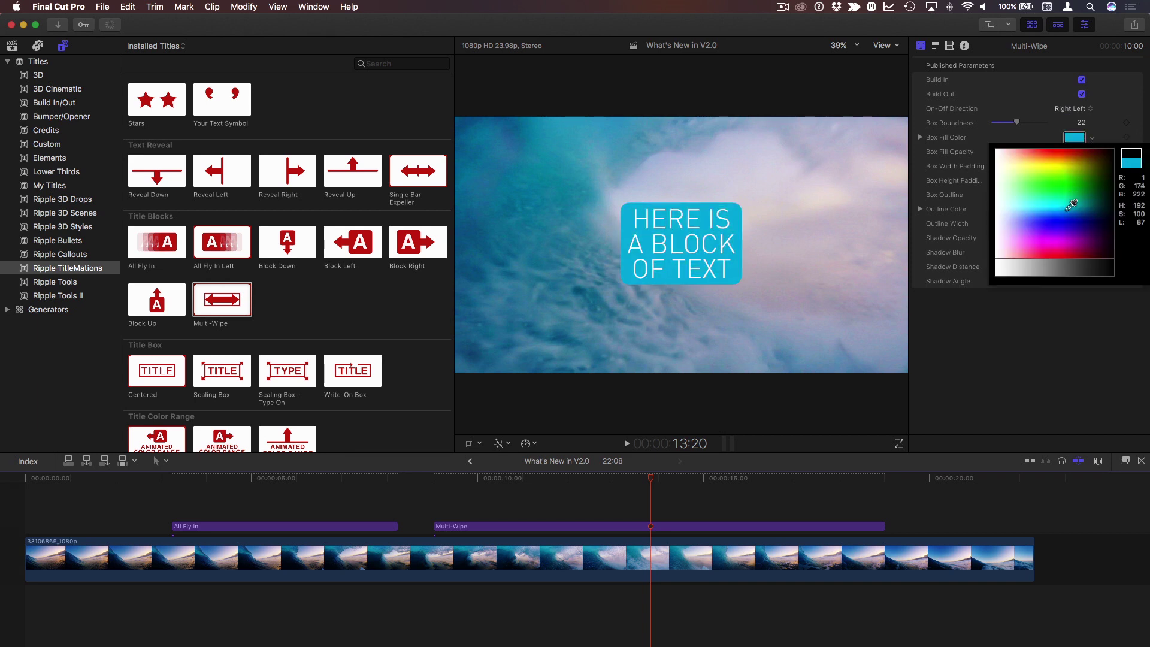
{"action": "key", "text": "Escape"}
{"action": "left_click_drag", "start_coordinate": [1046, 152], "coordinate": [1022, 182]}
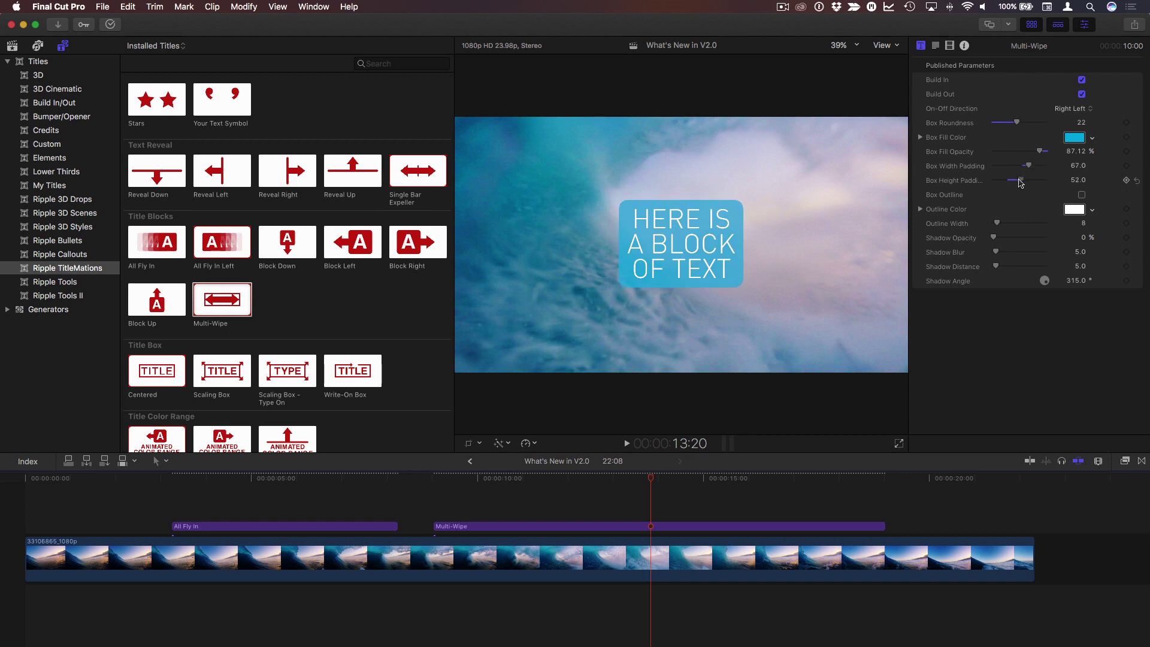
Replace the Multi-Wipe text with 'CATCH A WAVE' and drag it down-right in the viewer
{"action": "double_click", "coordinate": [690, 223]}
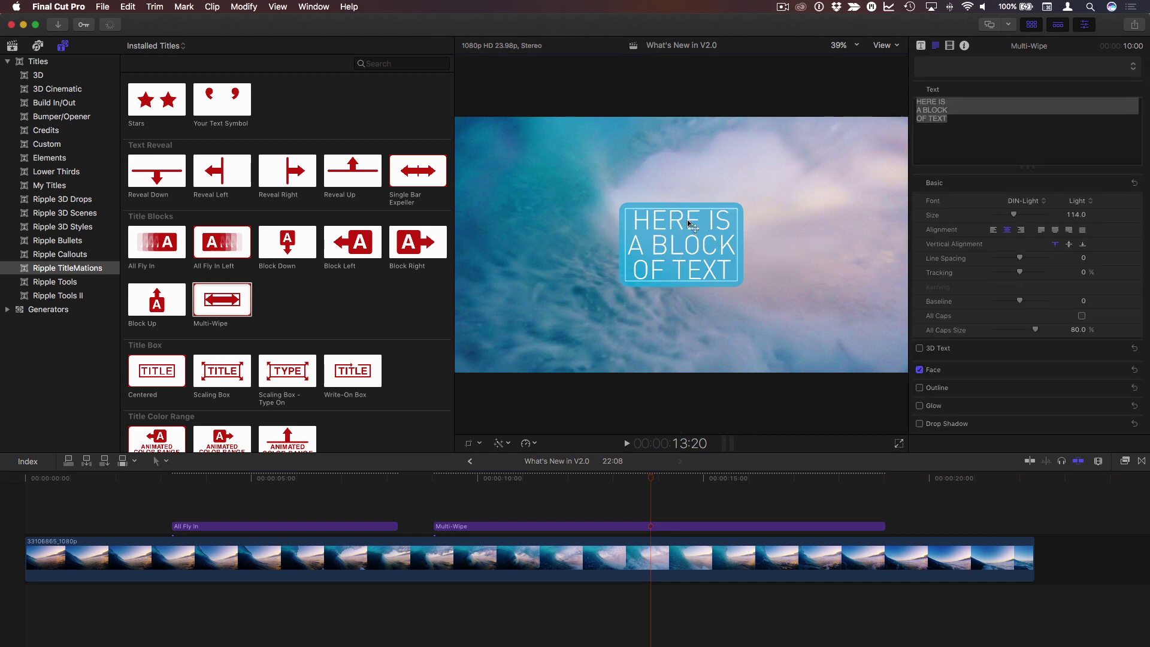
{"action": "double_click", "coordinate": [693, 223]}
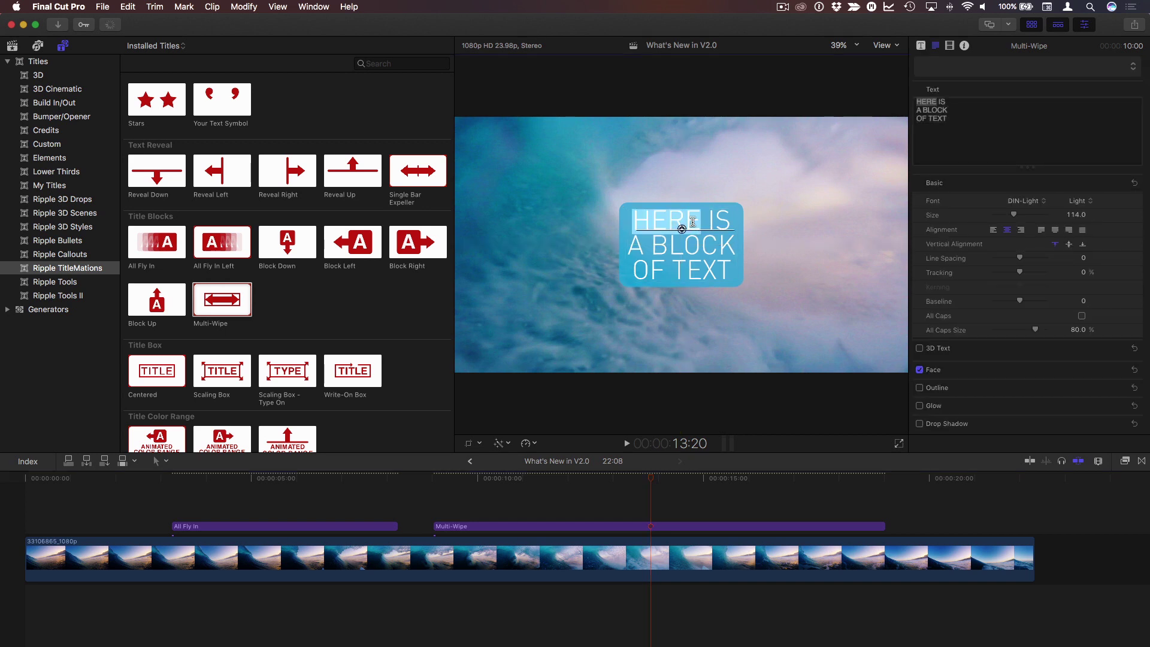
{"action": "key", "text": "super+a"}
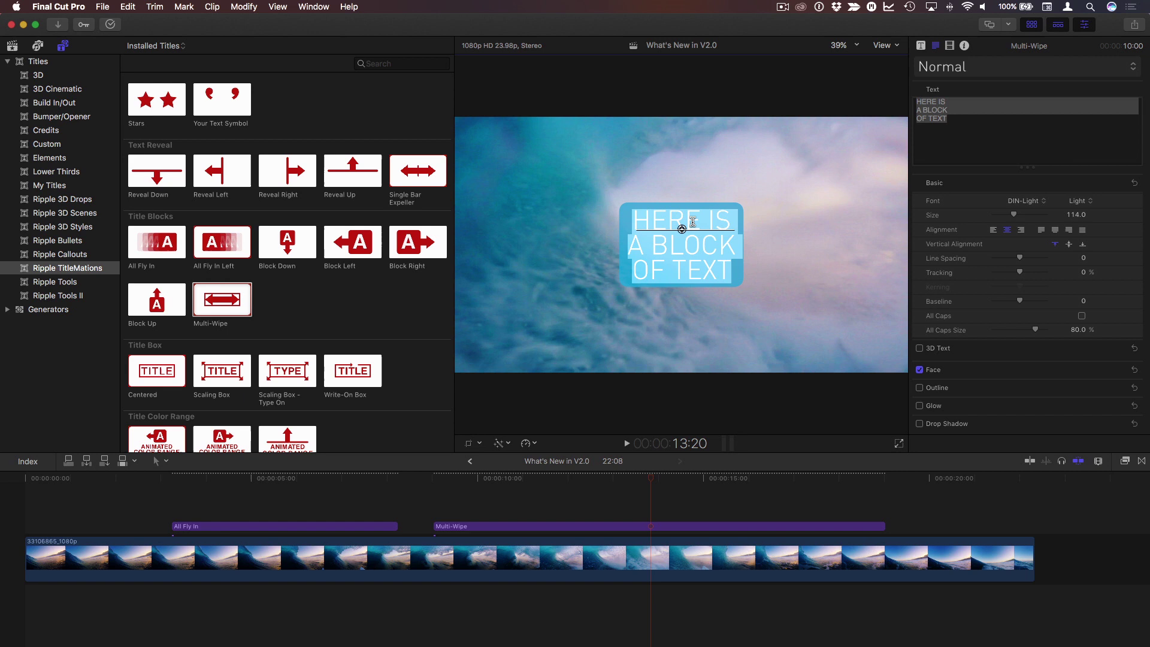
{"action": "type", "text": "CATC"}
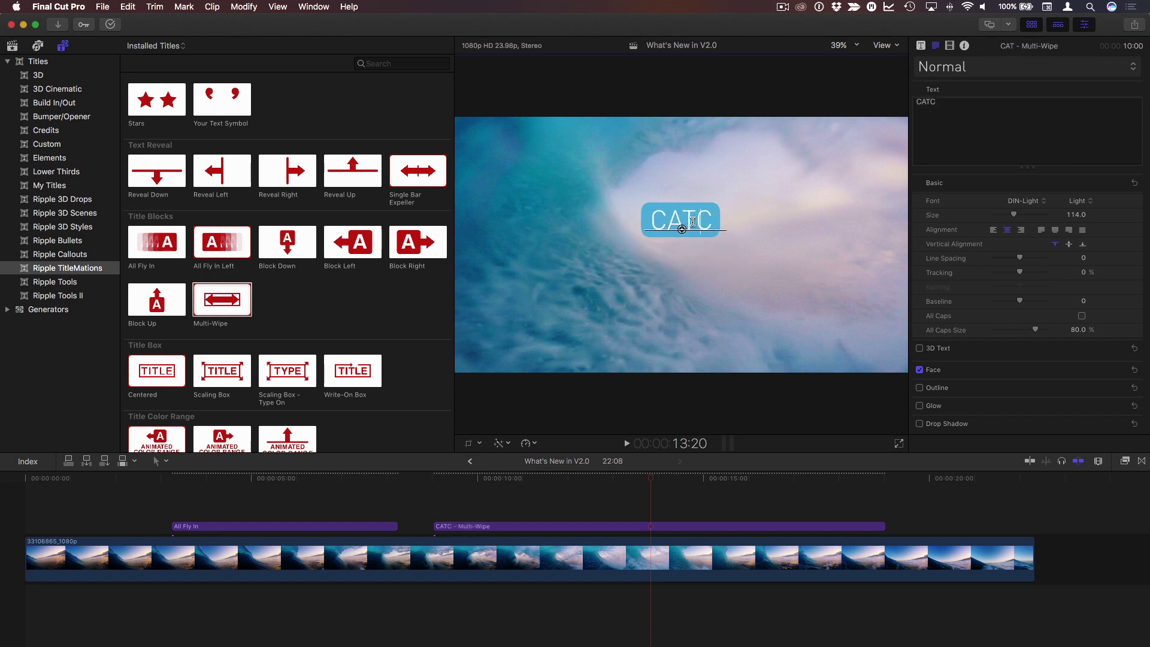
{"action": "type", "text": "H A WAVE"}
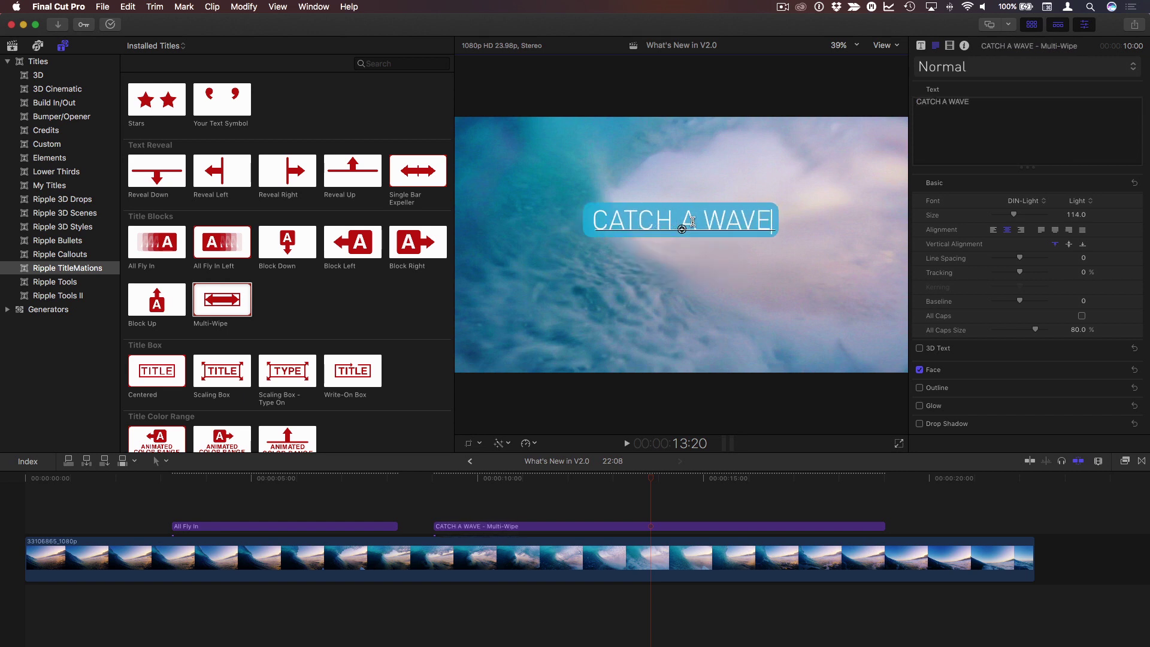
{"action": "key", "text": "Escape"}
{"action": "left_click_drag", "start_coordinate": [709, 222], "coordinate": [773, 268]}
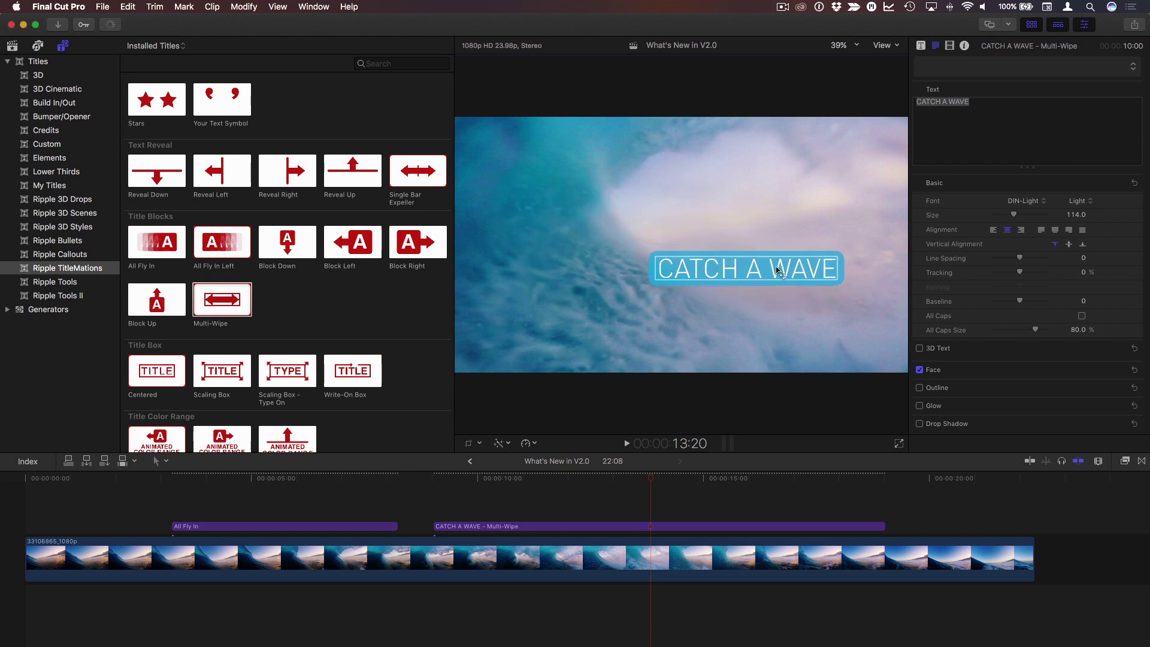
Add a white outline to the title box and set its width to 7
{"action": "left_click", "coordinate": [922, 46]}
{"action": "left_click", "coordinate": [922, 46]}
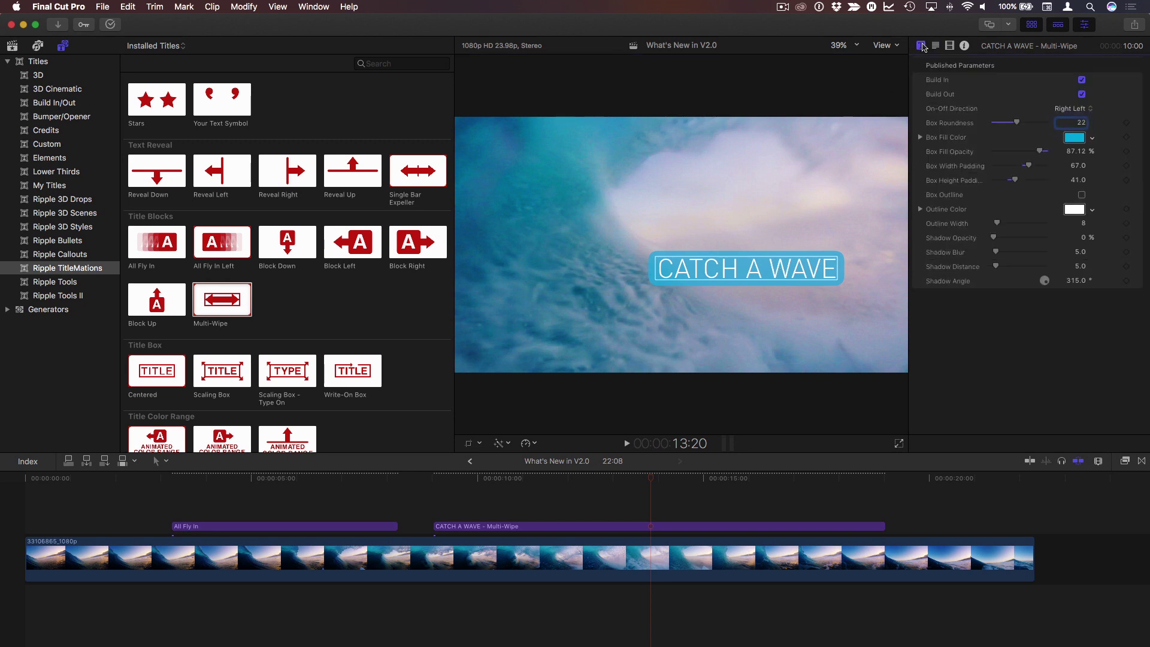
{"action": "left_click", "coordinate": [1082, 195]}
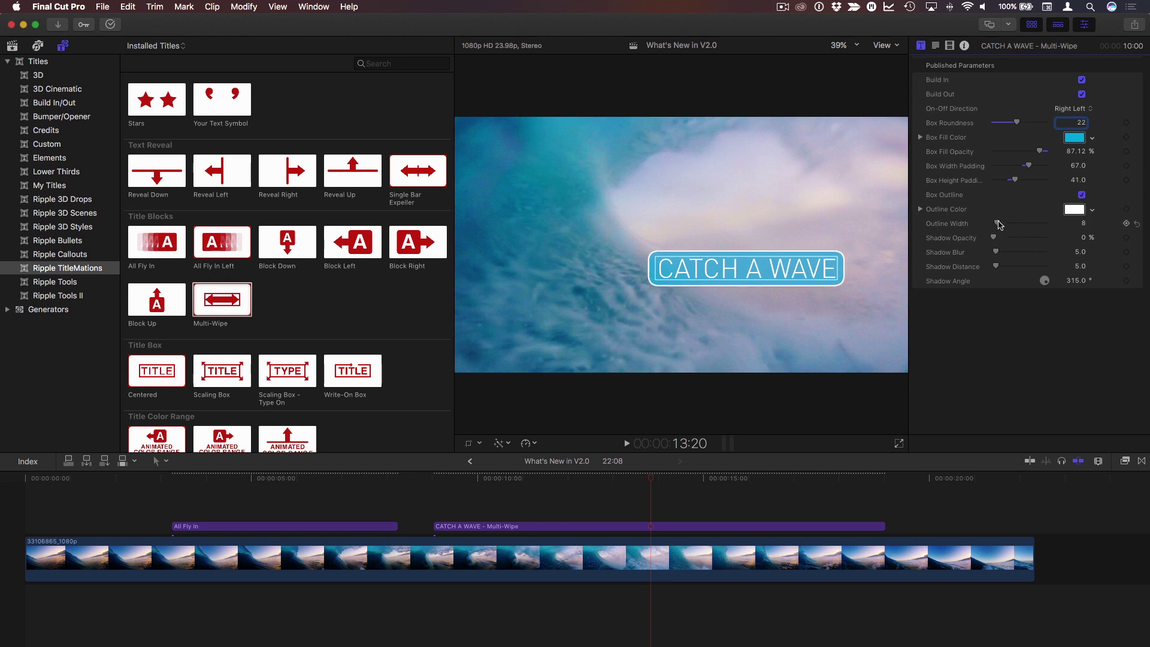
{"action": "left_click_drag", "start_coordinate": [998, 224], "coordinate": [1008, 267]}
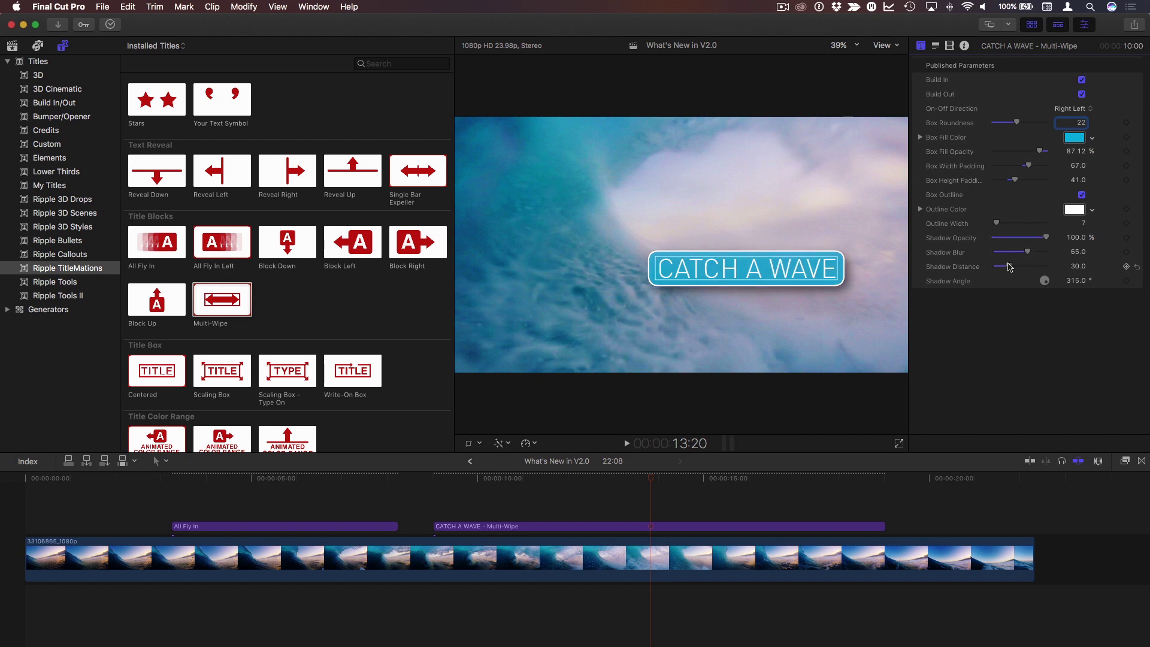
At 14:09, move the CATCH A WAVE title centre-left, then return to its start
{"action": "left_click_drag", "start_coordinate": [651, 483], "coordinate": [675, 480]}
{"action": "left_click_drag", "start_coordinate": [683, 265], "coordinate": [641, 303]}
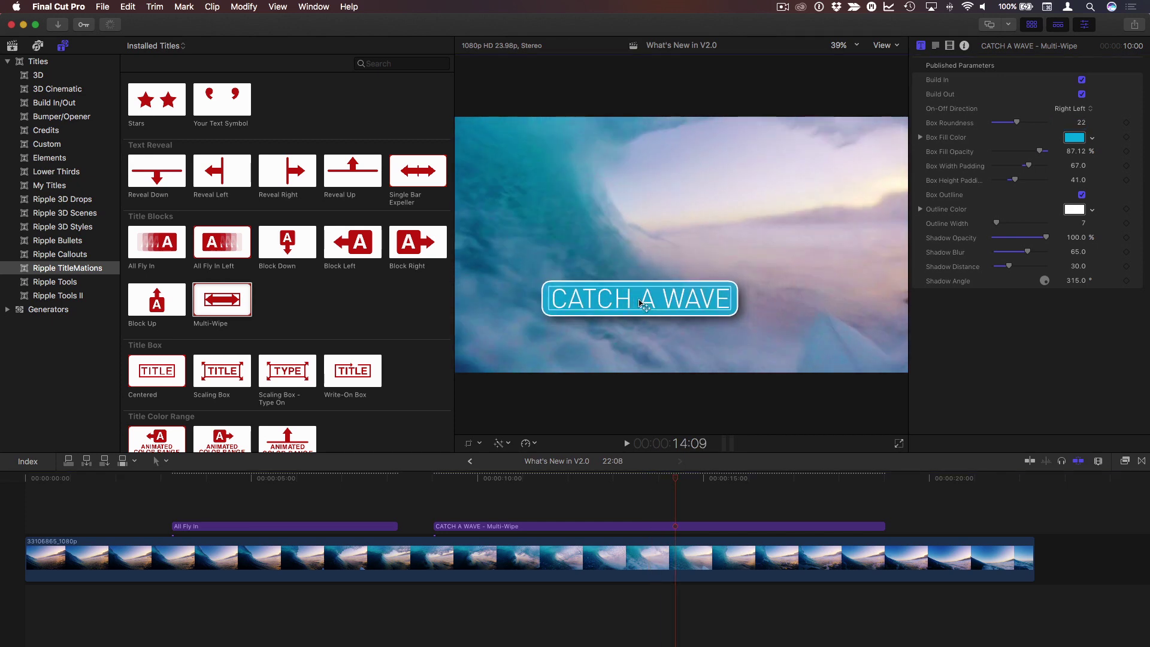
{"action": "left_click", "coordinate": [433, 480]}
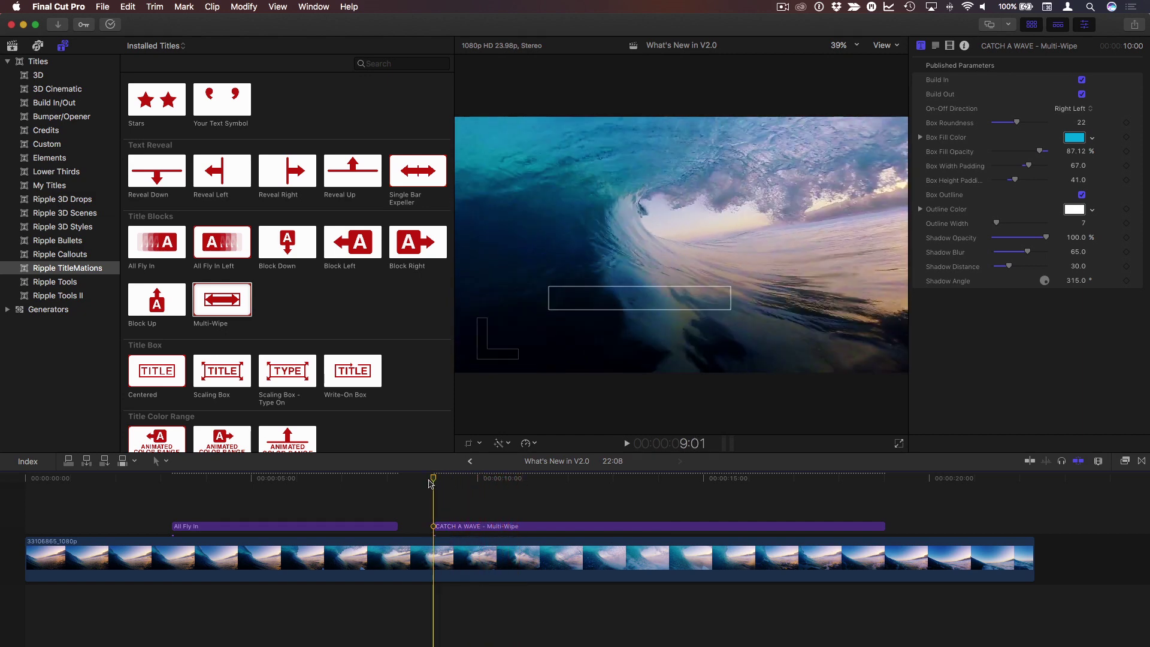
Set box roundness to 0, trim the title clip to 2:08, and copy it above
{"action": "left_click_drag", "start_coordinate": [1019, 124], "coordinate": [963, 127]}
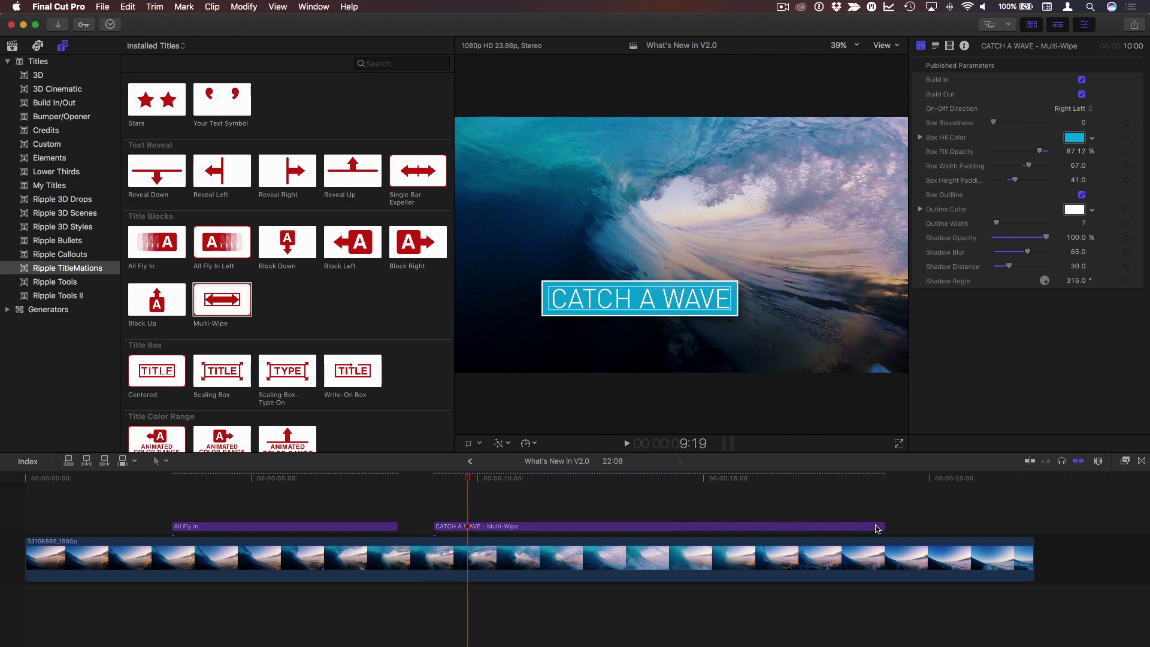
{"action": "left_click_drag", "start_coordinate": [882, 526], "coordinate": [537, 526]}
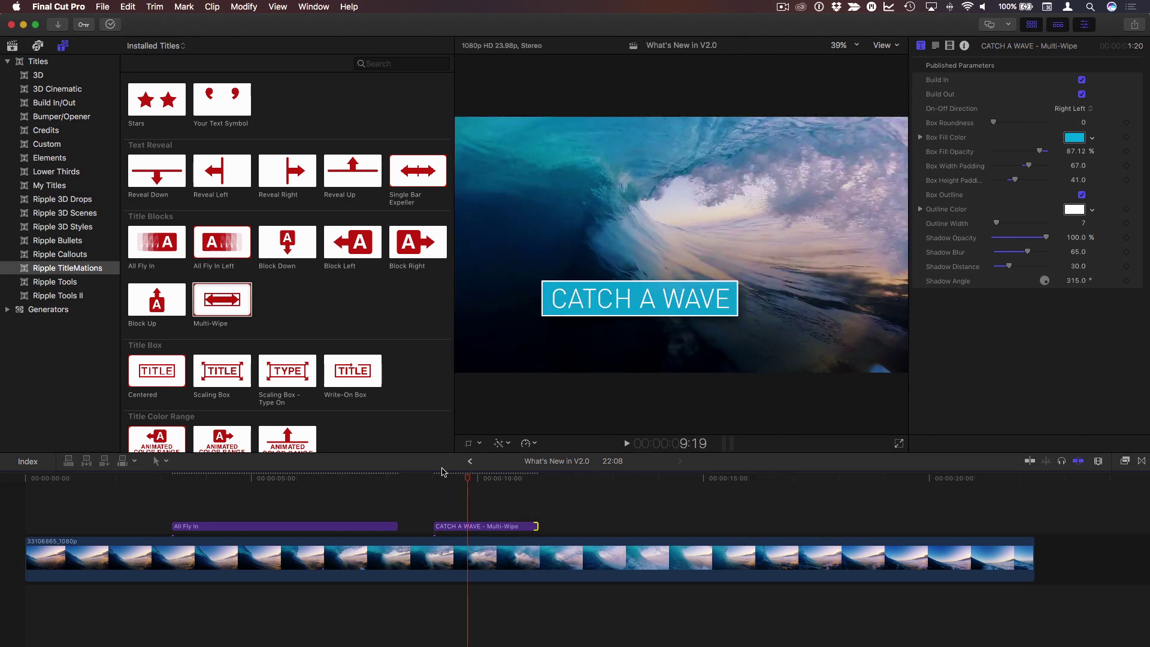
{"action": "left_click", "coordinate": [436, 480]}
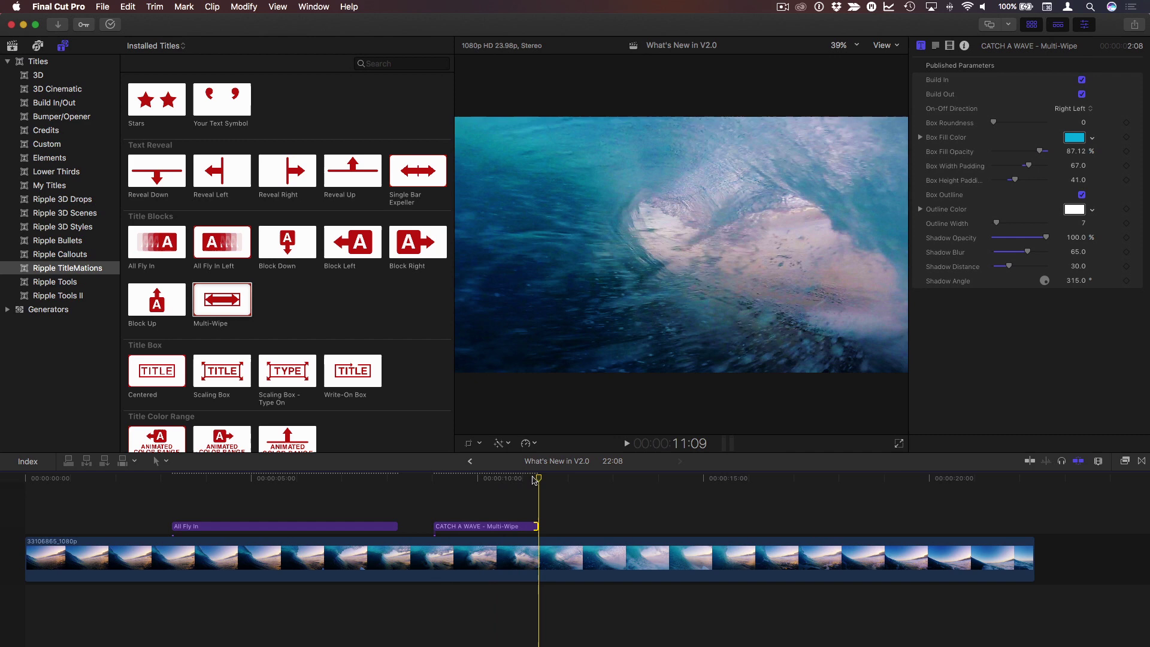
{"action": "left_click_drag", "start_coordinate": [485, 532], "coordinate": [564, 516]}
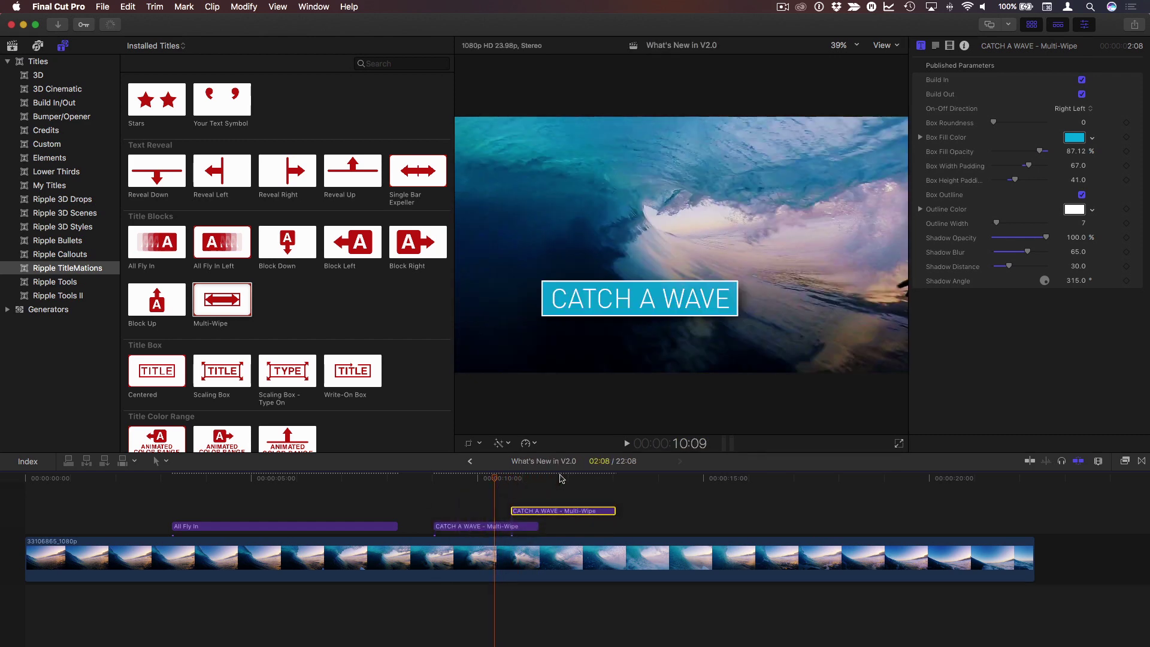
Raise the copied title higher in the frame and set its On-Off Direction to Left Right
{"action": "left_click", "coordinate": [560, 479]}
{"action": "left_click_drag", "start_coordinate": [639, 302], "coordinate": [631, 258]}
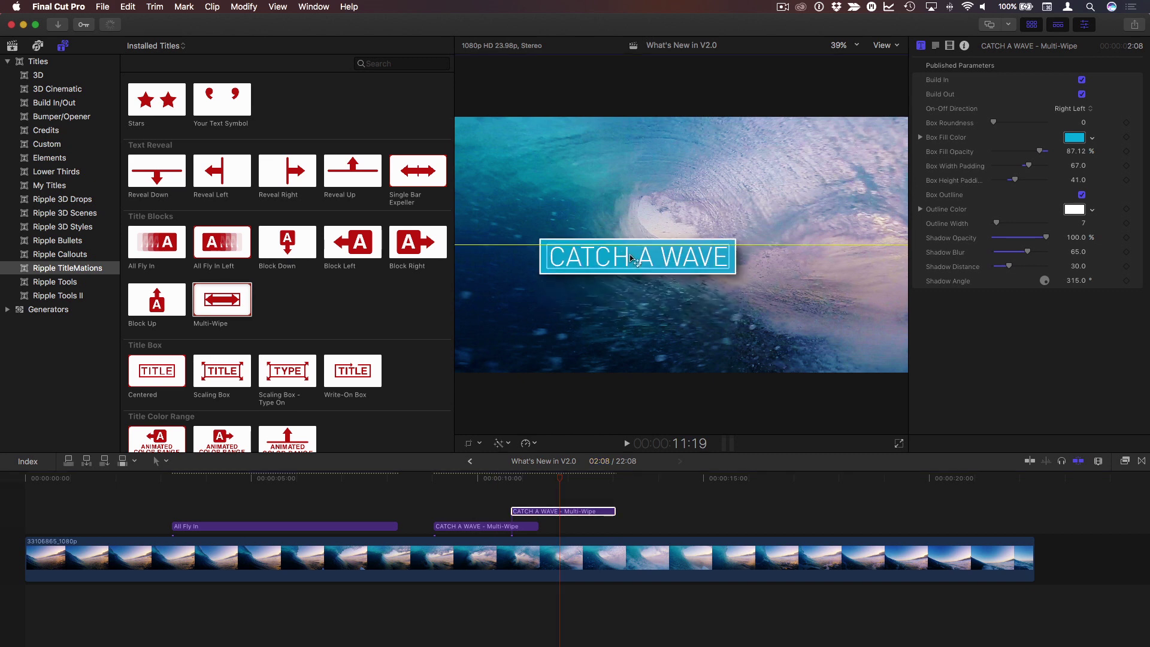
{"action": "key", "text": "ctrl+Tab"}
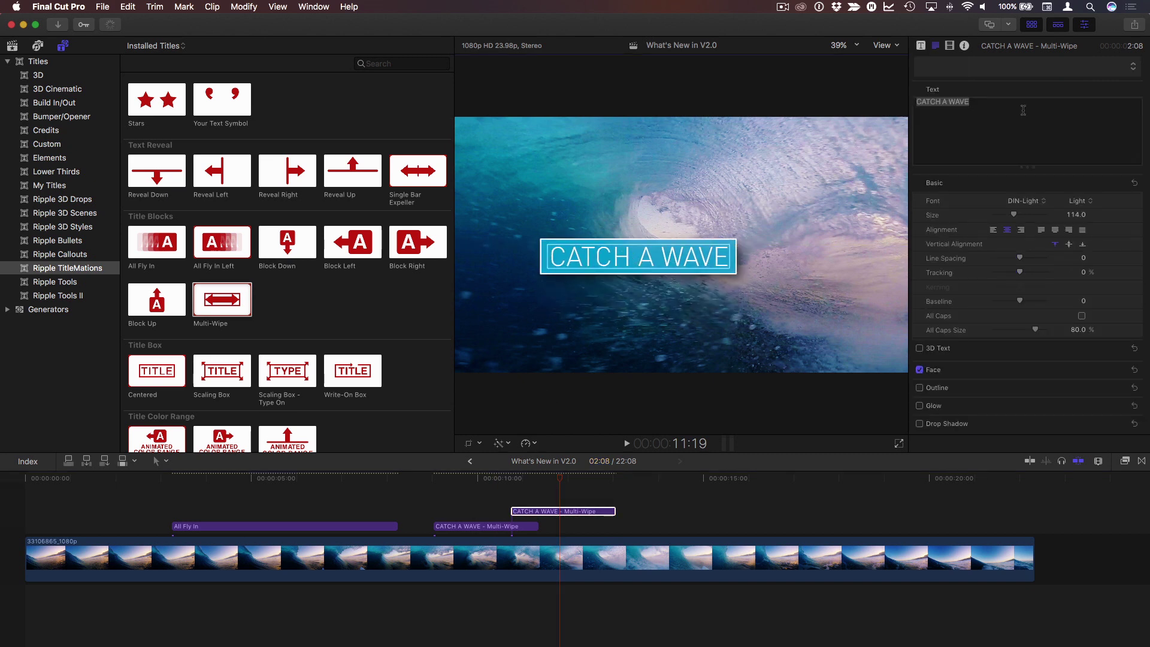
{"action": "left_click", "coordinate": [921, 45]}
{"action": "left_click", "coordinate": [1071, 109]}
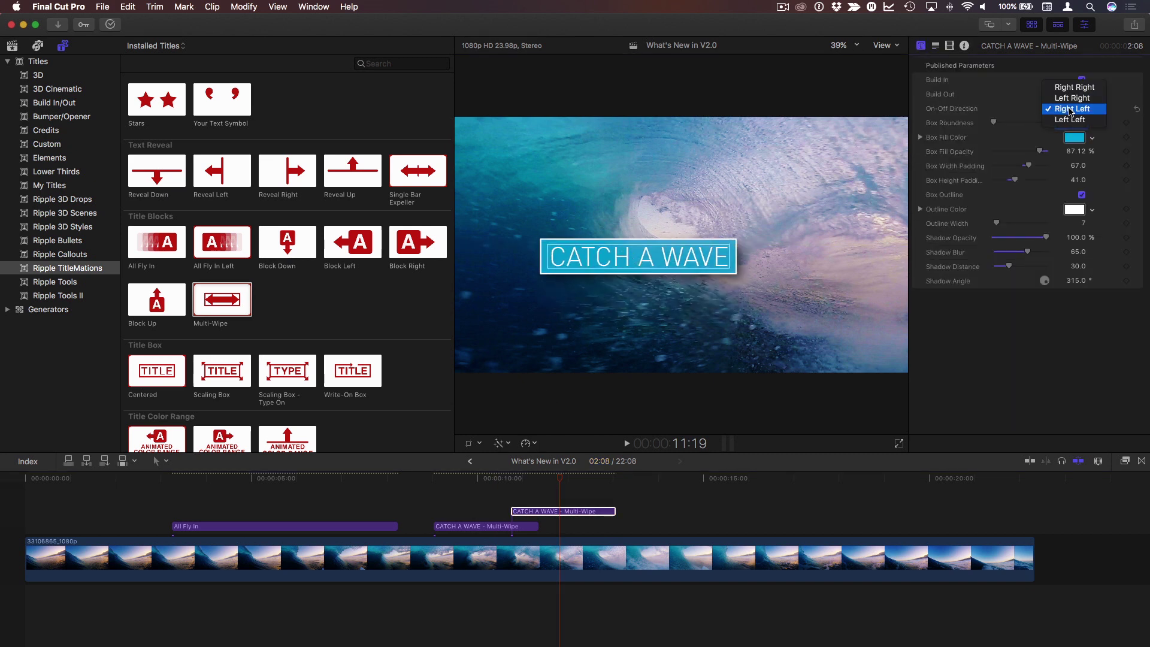
{"action": "left_click", "coordinate": [1072, 98]}
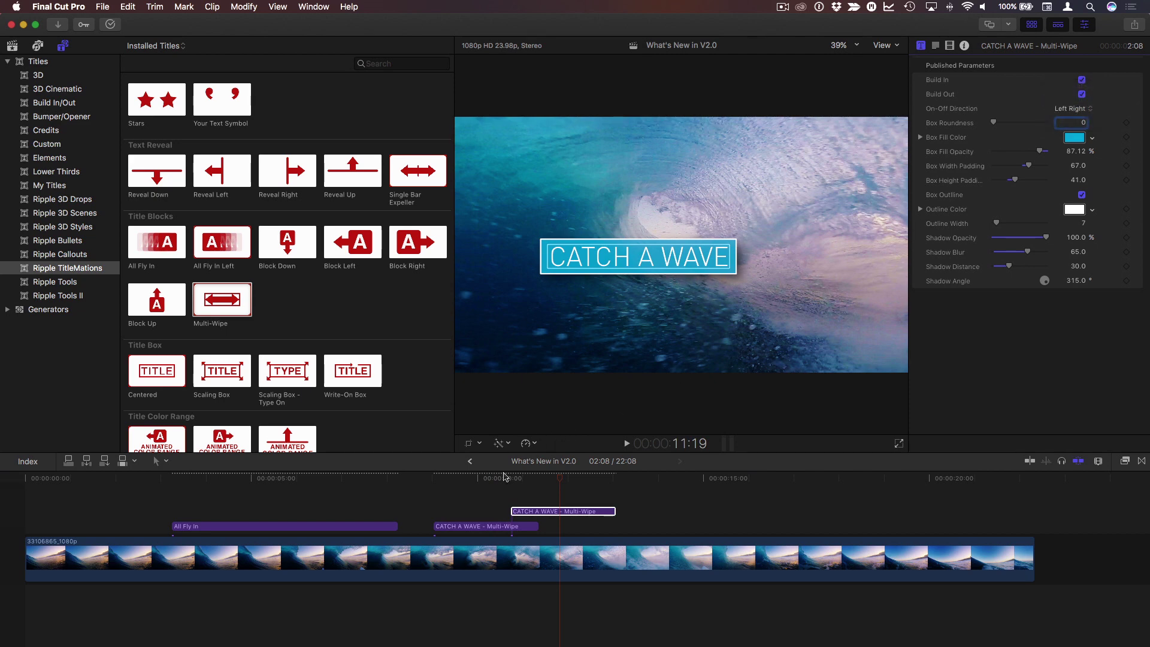
Nudge the copied title clip one frame later and play back the overlapping titles
{"action": "mouse_move", "coordinate": [496, 484]}
{"action": "left_mouse_down"}
{"action": "mouse_move", "coordinate": [529, 479]}
{"action": "mouse_move", "coordinate": [504, 480]}
{"action": "left_mouse_up"}
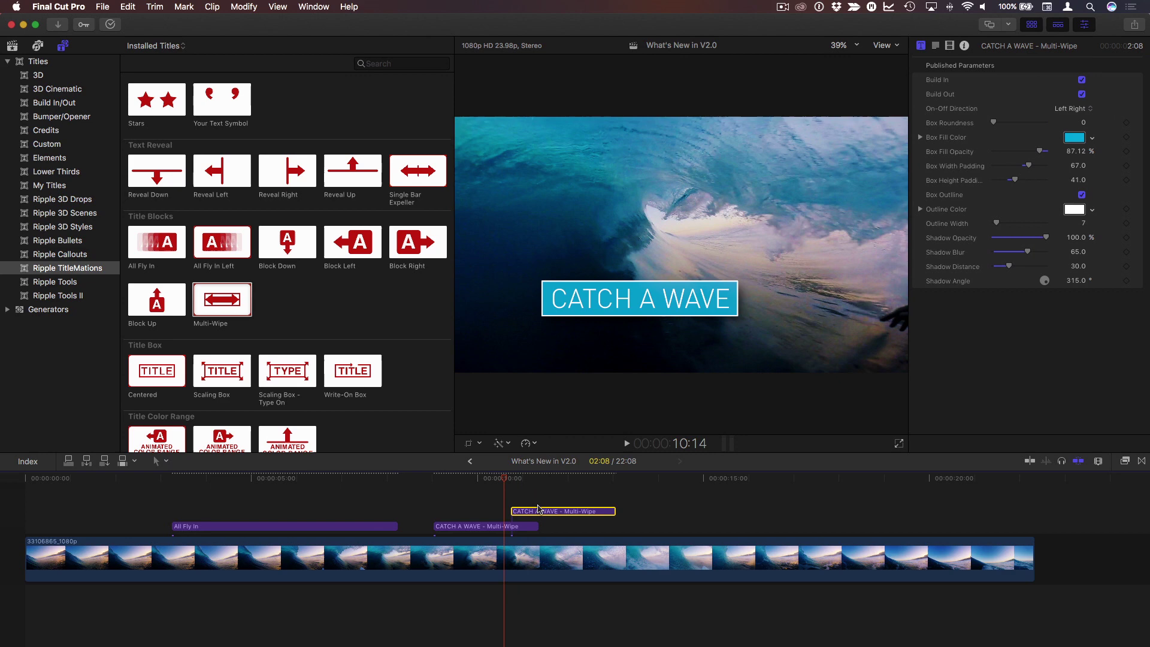
{"action": "key", "text": "period"}
{"action": "key", "text": "period"}
{"action": "key", "text": "period"}
{"action": "key", "text": "space"}
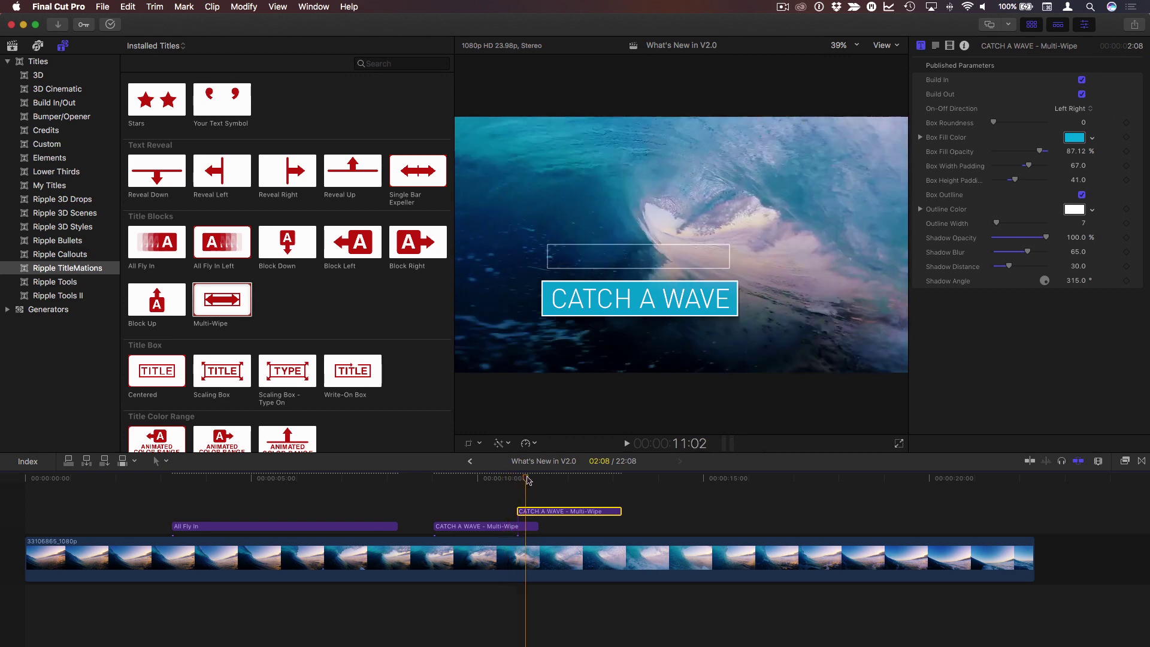
{"action": "left_click", "coordinate": [489, 477]}
{"action": "left_click", "coordinate": [477, 477]}
{"action": "key", "text": "space"}
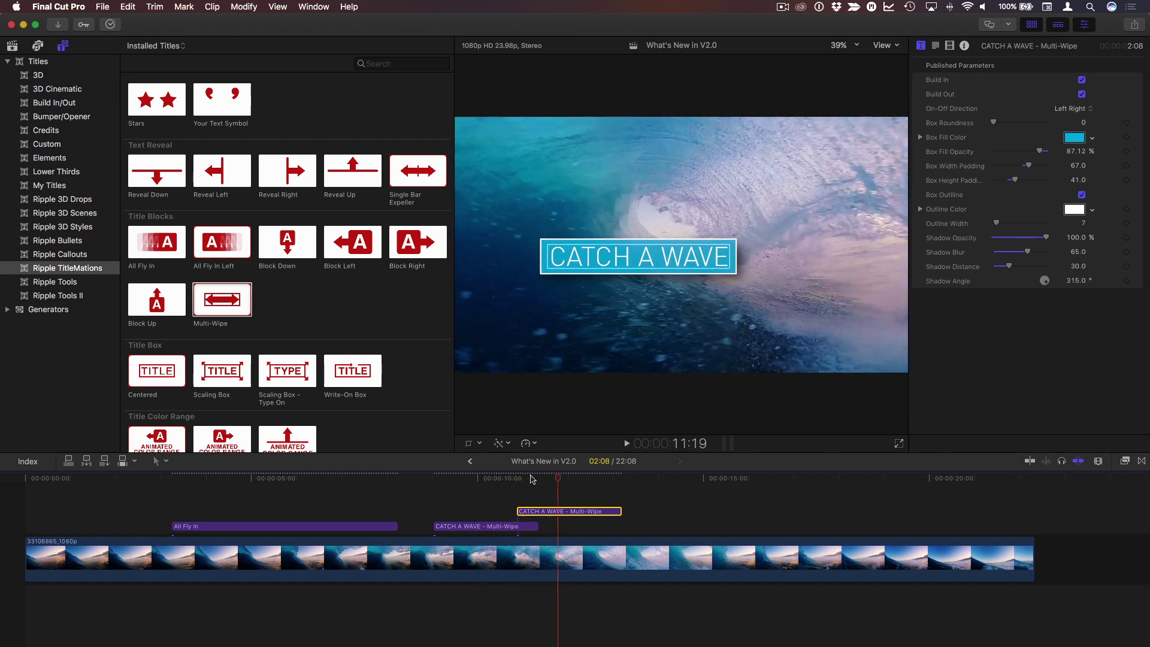
{"action": "left_click", "coordinate": [497, 478]}
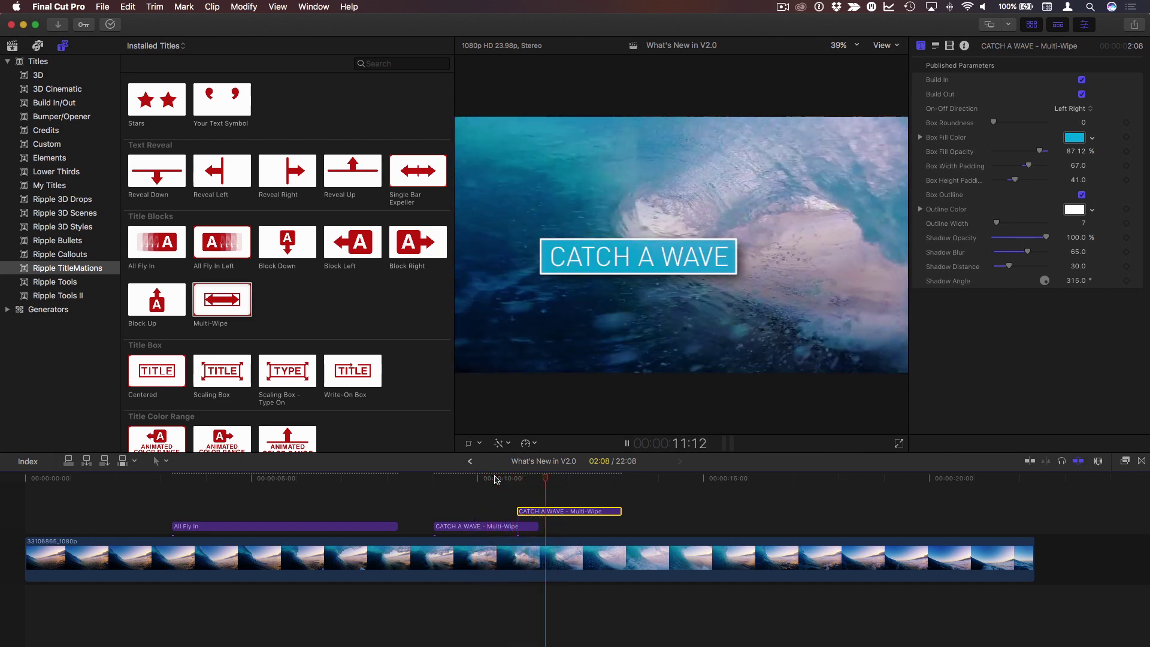
{"action": "key", "text": "space"}
{"action": "left_click", "coordinate": [494, 478]}
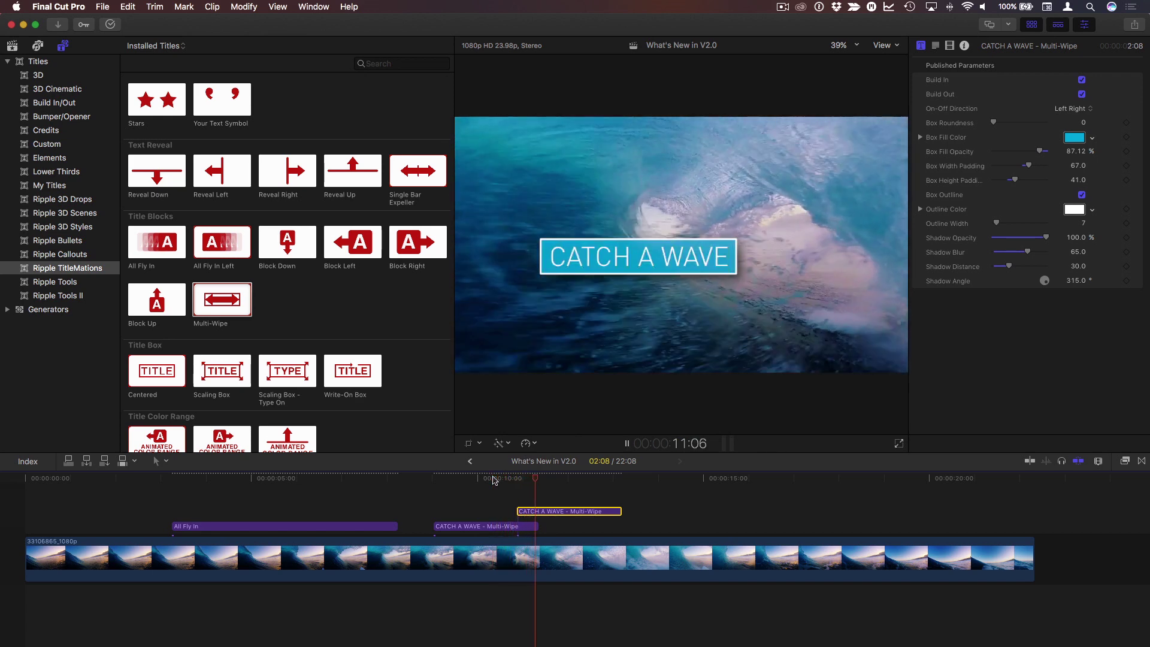
At 11:03, move the copy down beside CATCH A and nudge it one frame earlier
{"action": "left_click", "coordinate": [540, 479]}
{"action": "left_click_drag", "start_coordinate": [540, 479], "coordinate": [529, 483]}
{"action": "left_click_drag", "start_coordinate": [707, 264], "coordinate": [713, 303]}
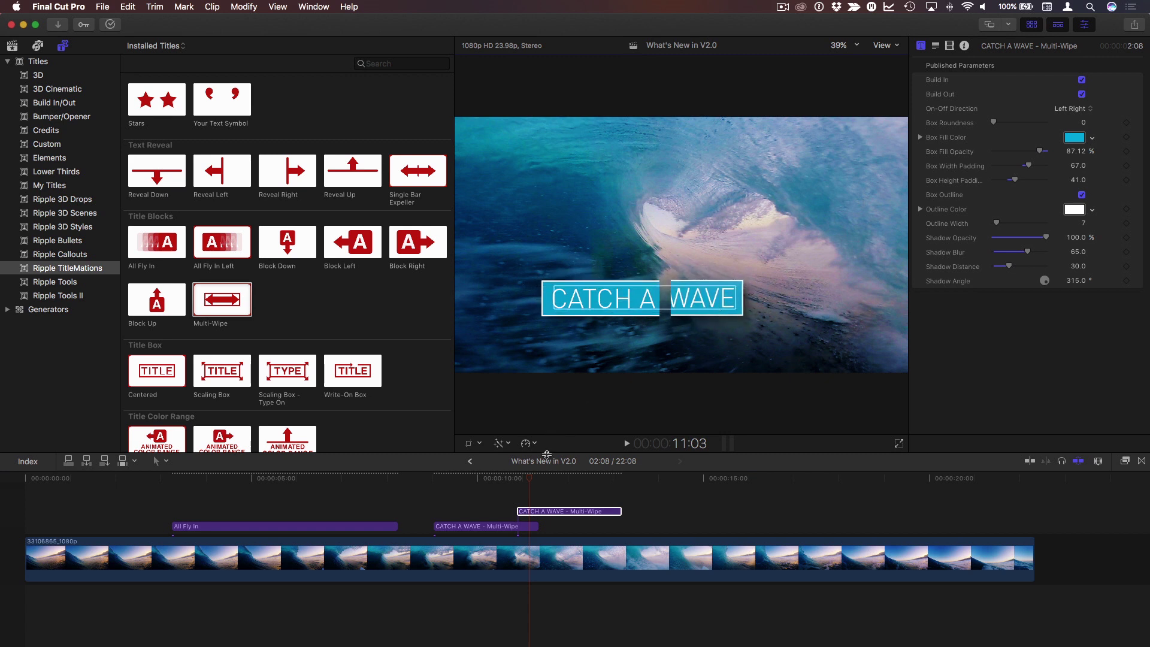
{"action": "left_click", "coordinate": [534, 511]}
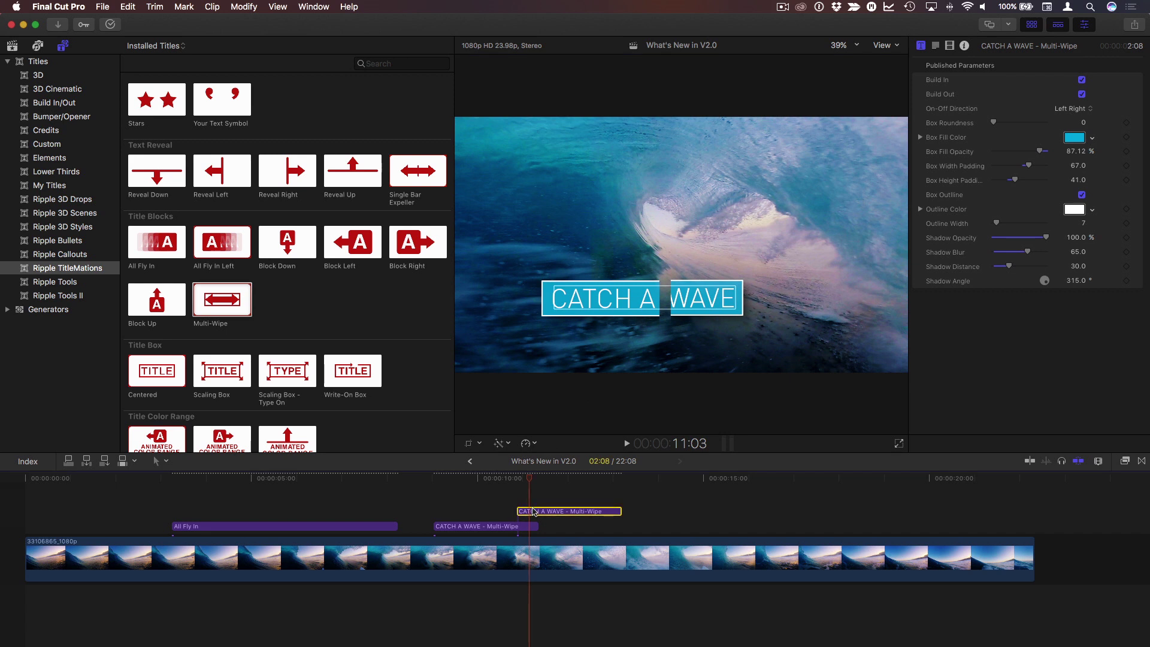
{"action": "key", "text": "comma"}
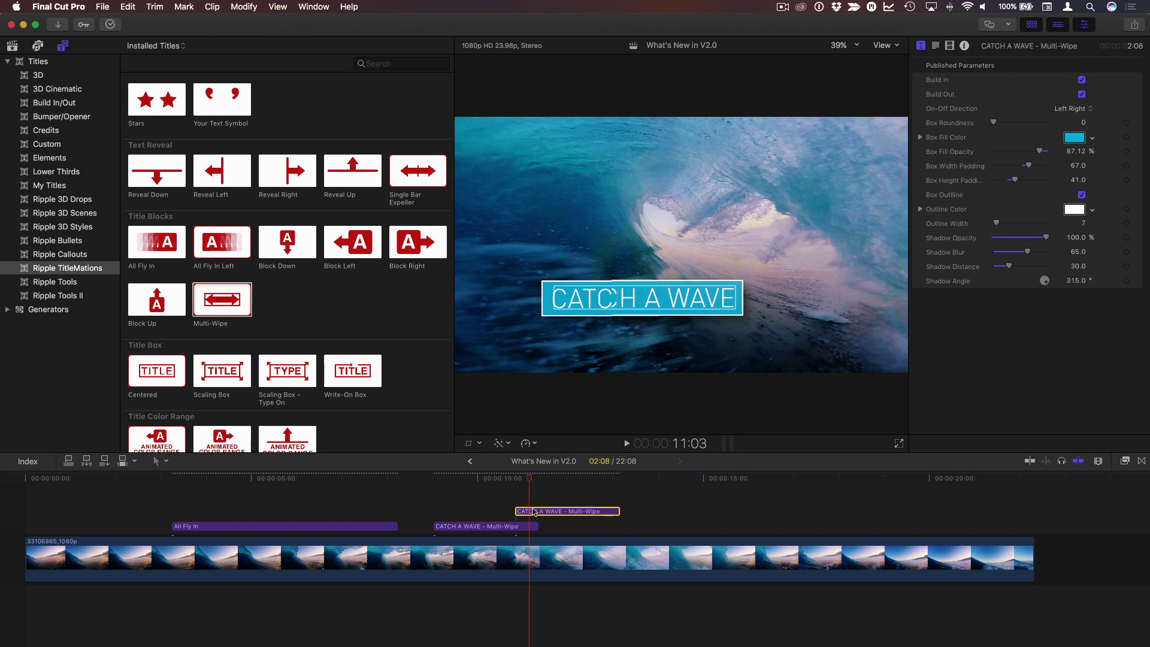
{"action": "left_click", "coordinate": [705, 308]}
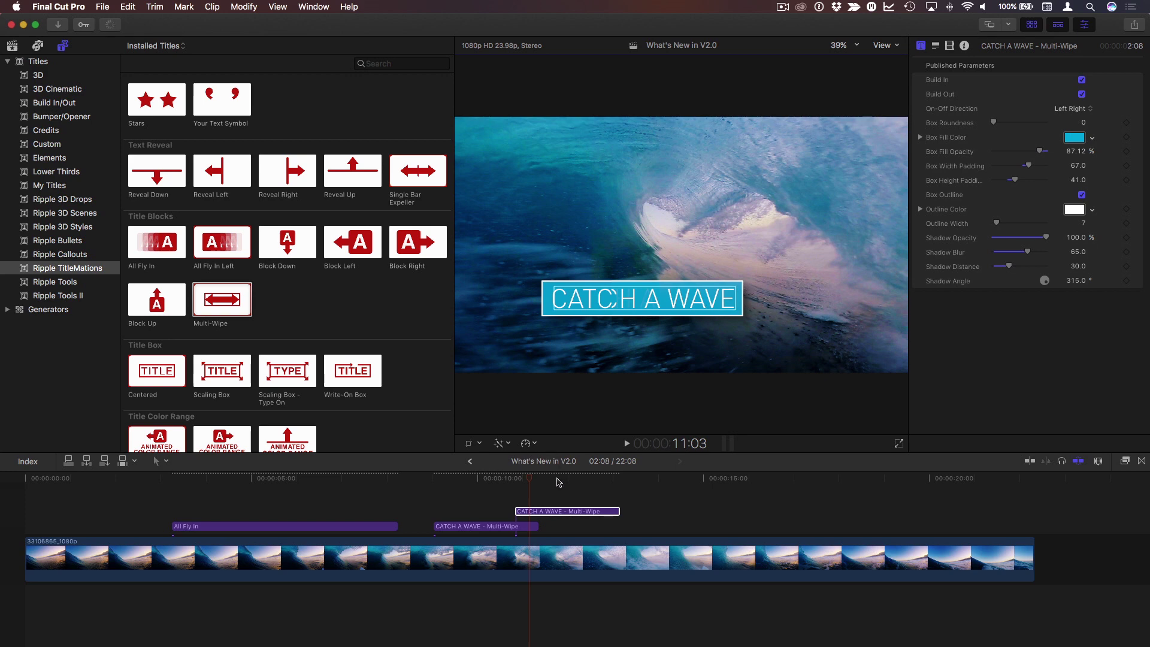
Replace the copied title's text with TODAY and play it back after CATCH A WAVE
{"action": "left_click", "coordinate": [566, 511]}
{"action": "double_click", "coordinate": [670, 303]}
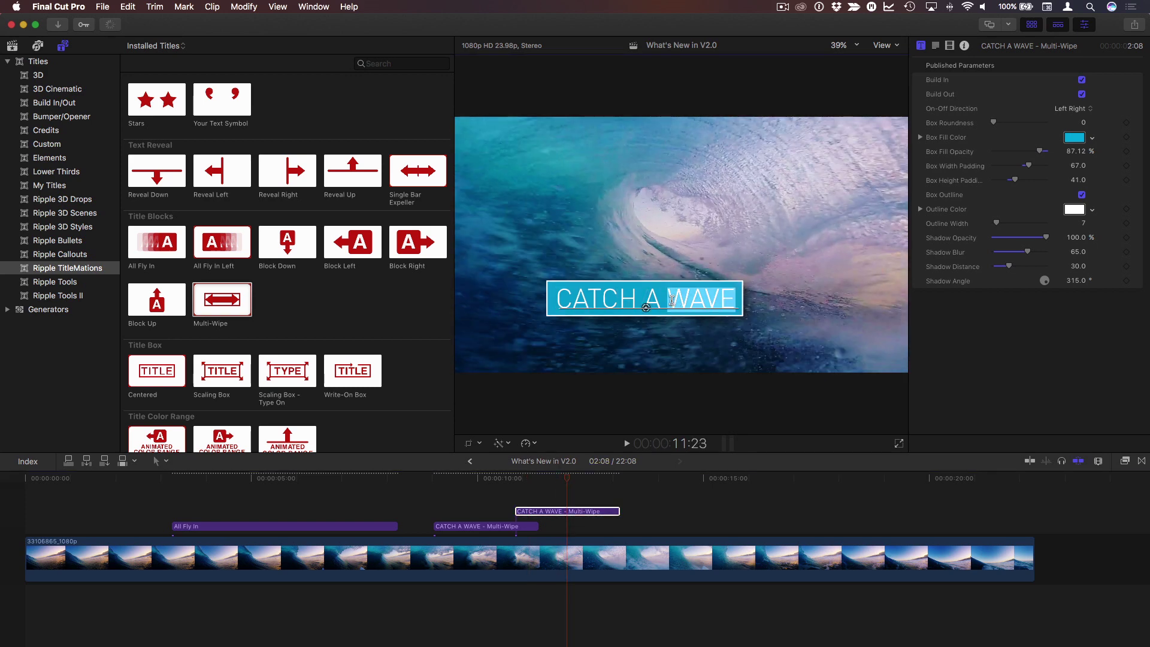
{"action": "key", "text": "super+a"}
{"action": "type", "text": "TODAY"}
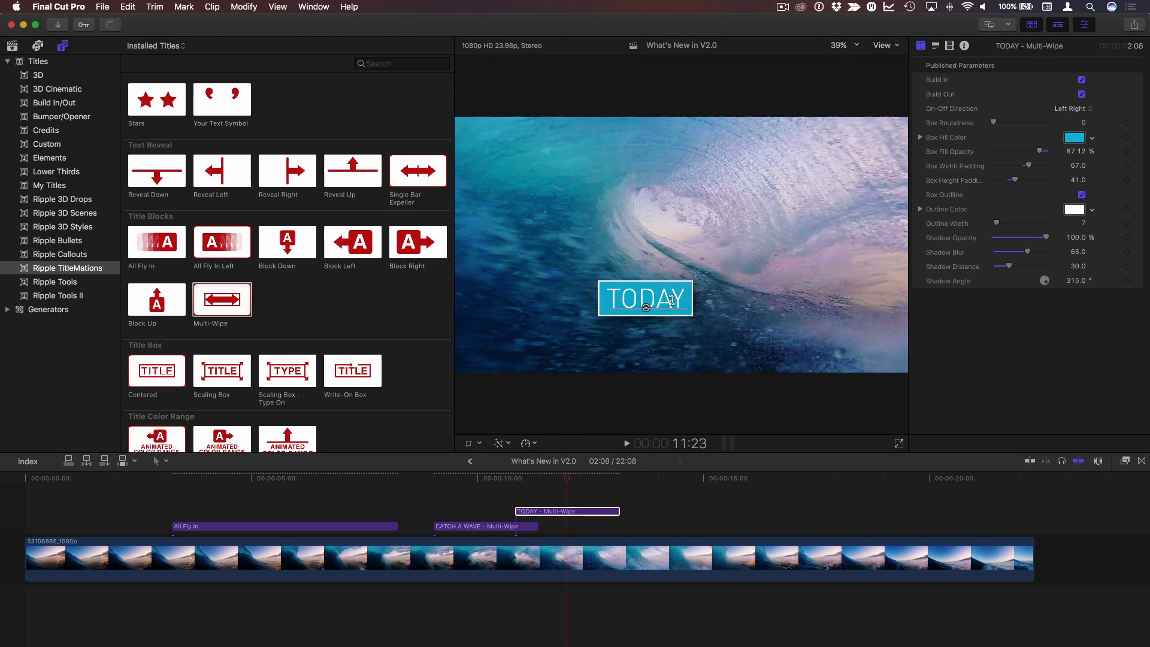
{"action": "left_click", "coordinate": [665, 501]}
{"action": "left_click", "coordinate": [470, 477]}
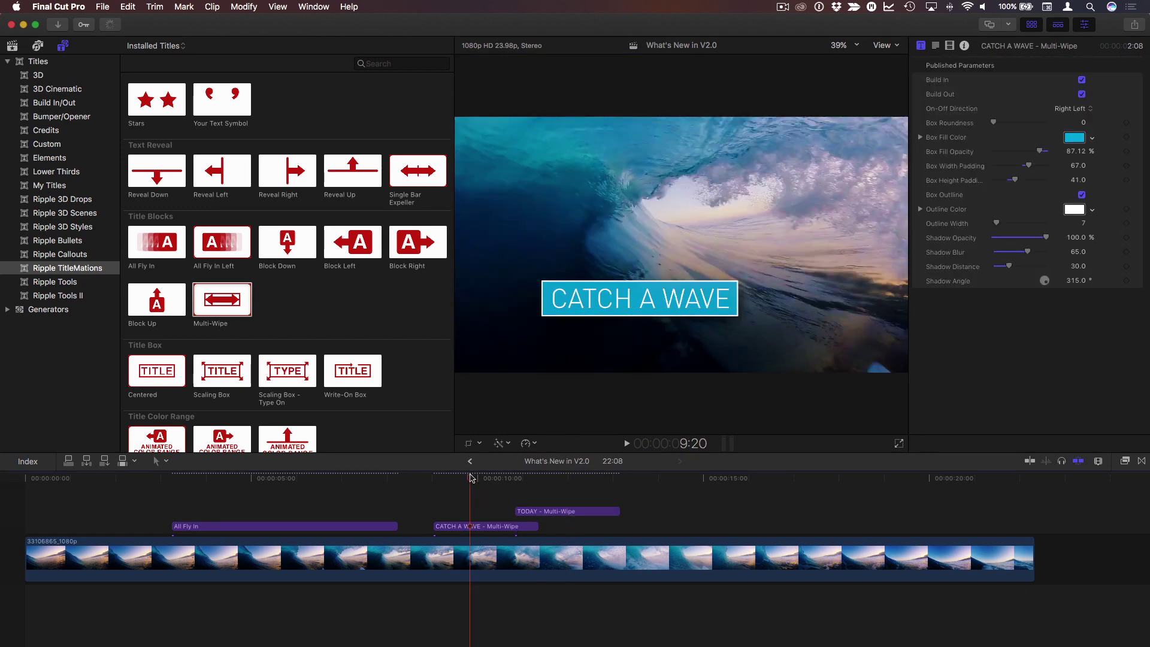
{"action": "key", "text": "space"}
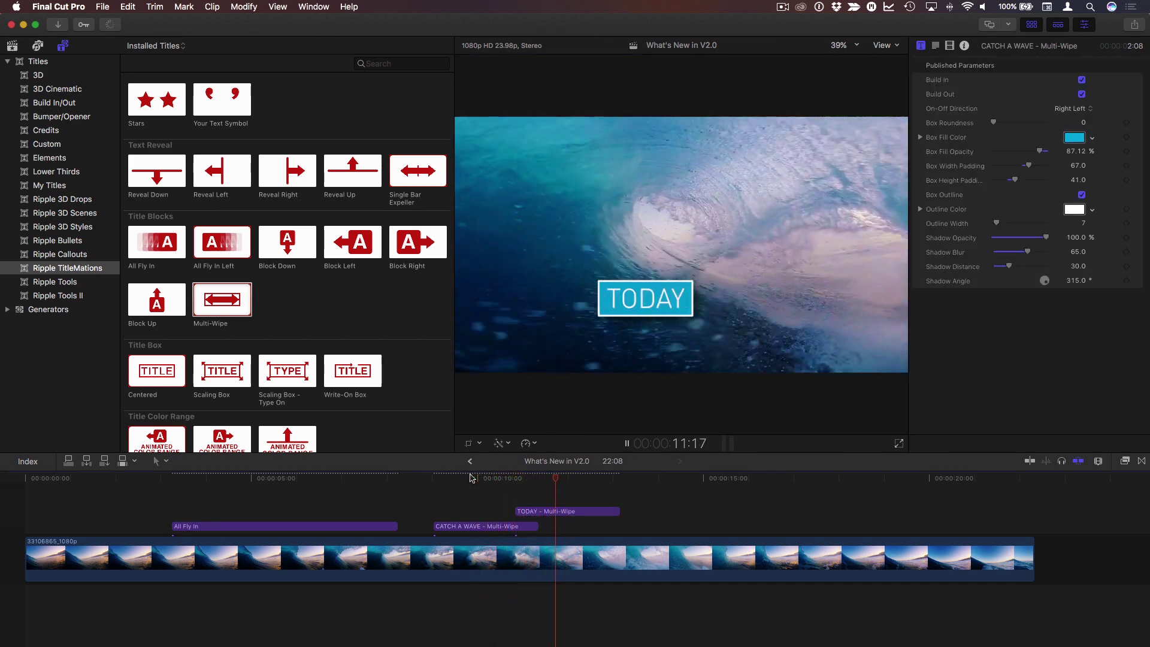
{"action": "key", "text": "space"}
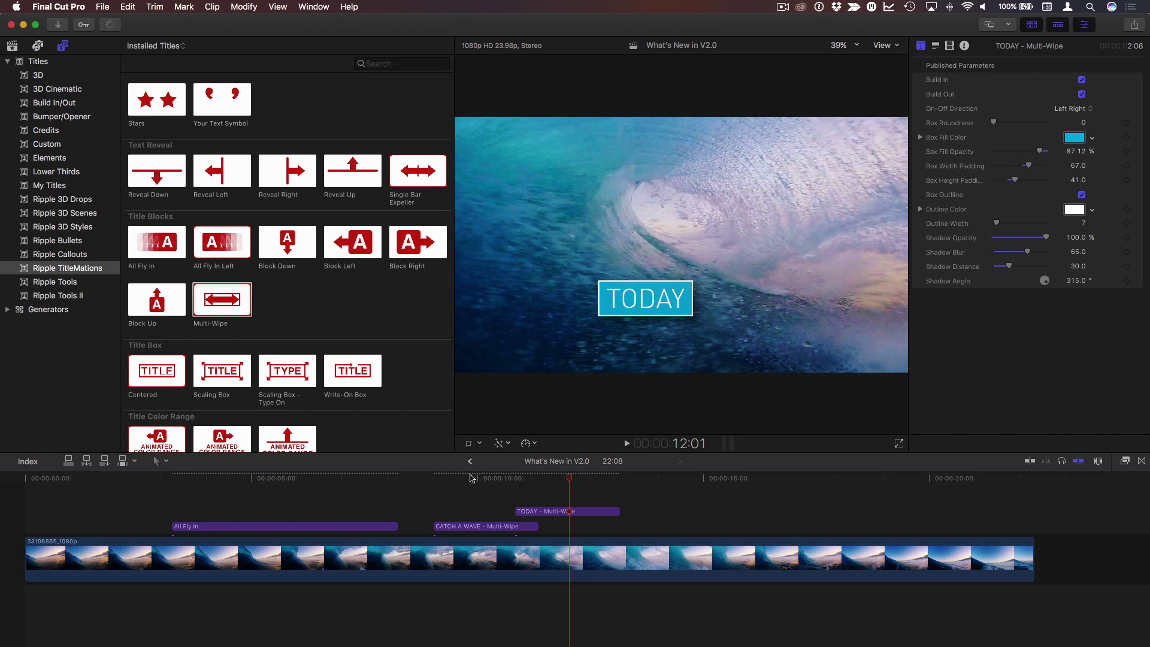
{"action": "scroll", "coordinate": [317, 310], "scroll_direction": "down", "scroll_amount": 2}
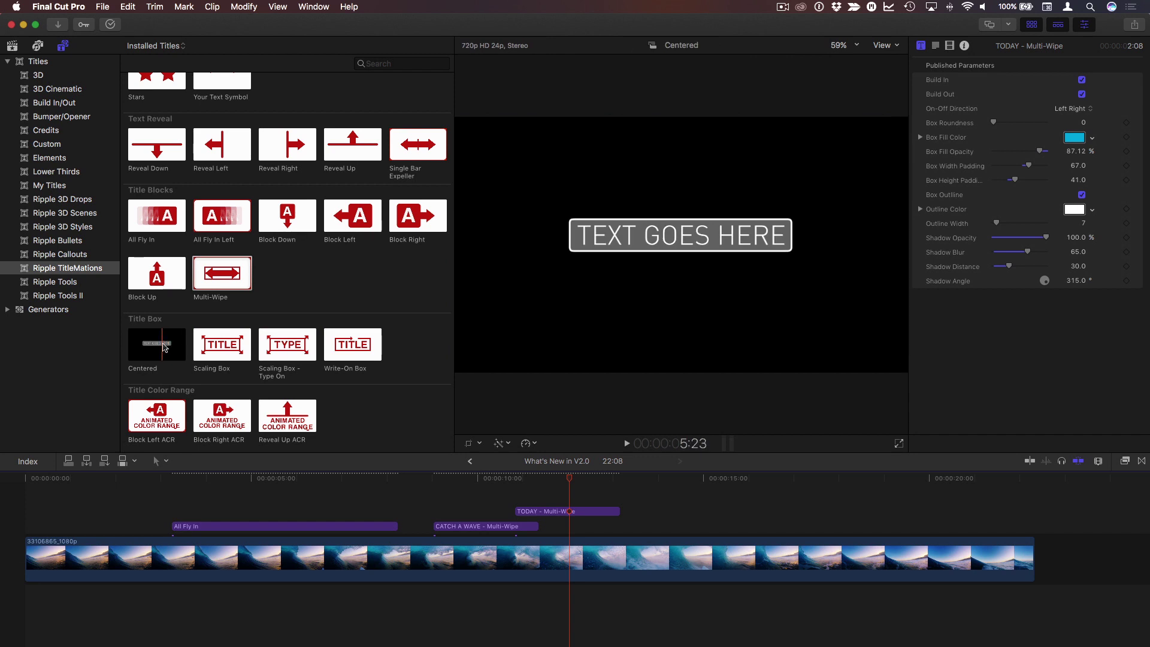
Add a Centered title after the Multi-Wipe titles and preview its animation
{"action": "left_click", "coordinate": [642, 479]}
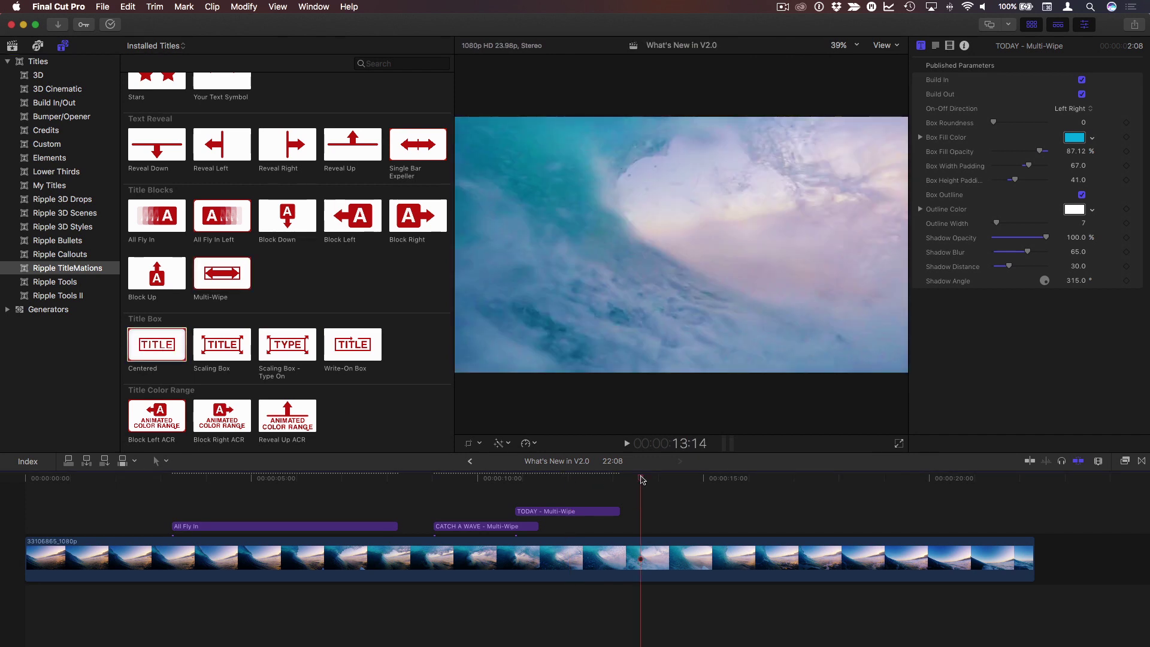
{"action": "key", "text": "q"}
{"action": "left_click", "coordinate": [641, 482]}
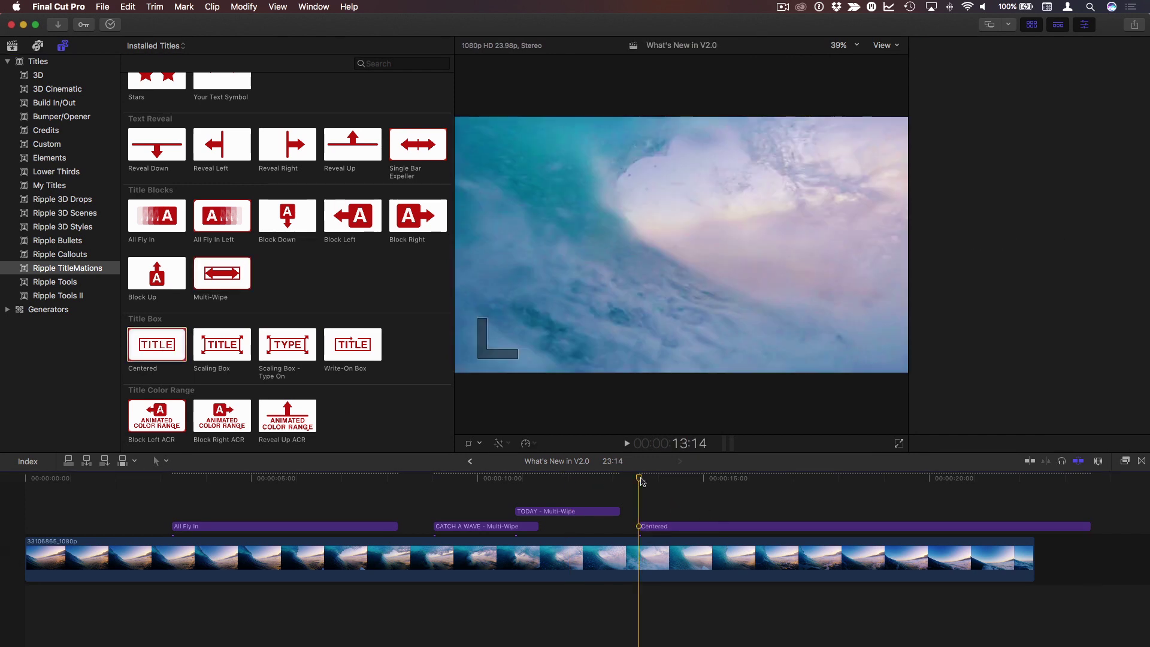
{"action": "key", "text": "space"}
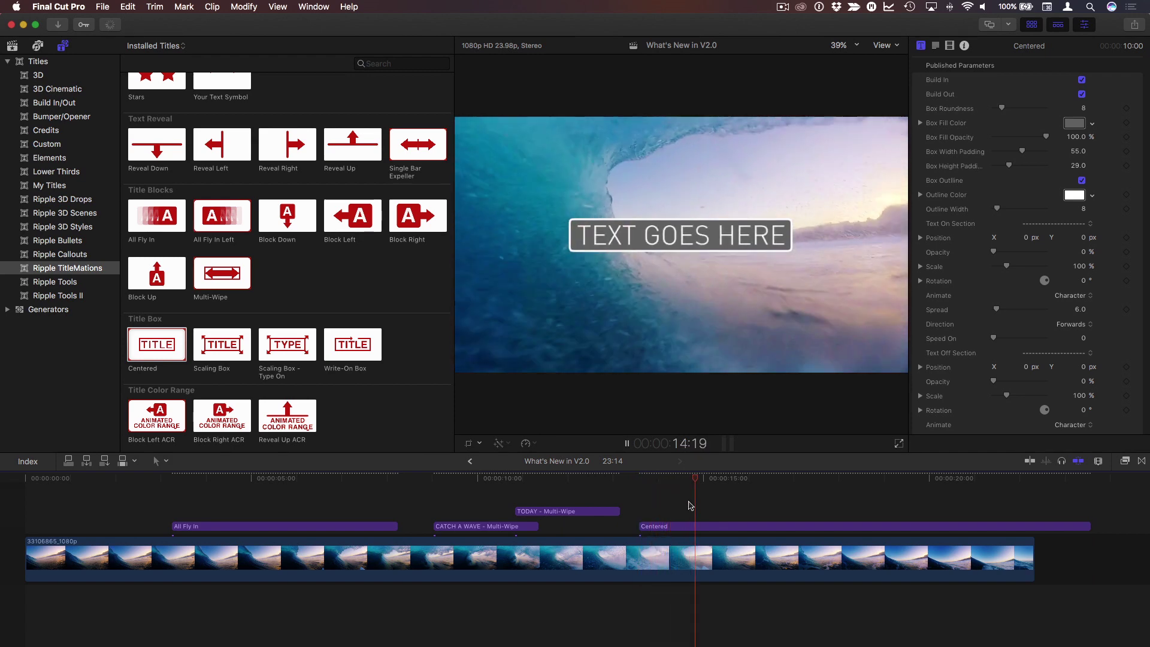
{"action": "key", "text": "space"}
Shorten the Centered title clip, centre its box, and change its text to CATCH A WAVE
{"action": "left_click_drag", "start_coordinate": [672, 254], "coordinate": [613, 324]}
{"action": "left_click_drag", "start_coordinate": [1090, 527], "coordinate": [874, 527]}
{"action": "left_click_drag", "start_coordinate": [594, 306], "coordinate": [653, 265]}
{"action": "double_click", "coordinate": [649, 263]}
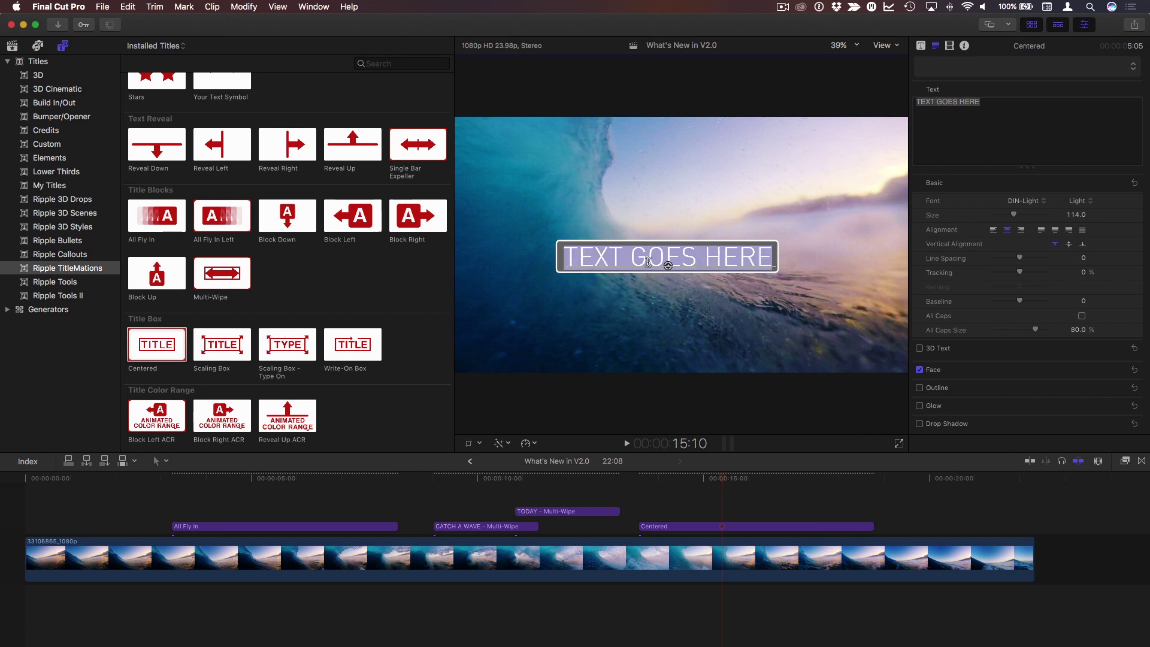
{"action": "type", "text": "CATC"}
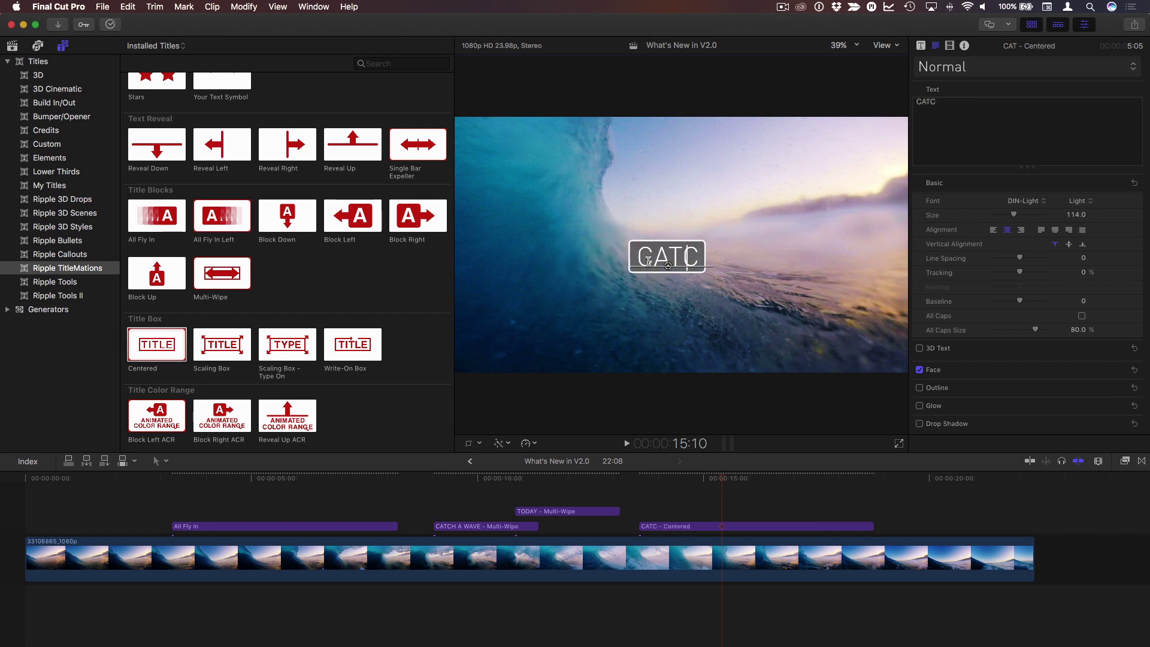
{"action": "type", "text": "H A WAVE"}
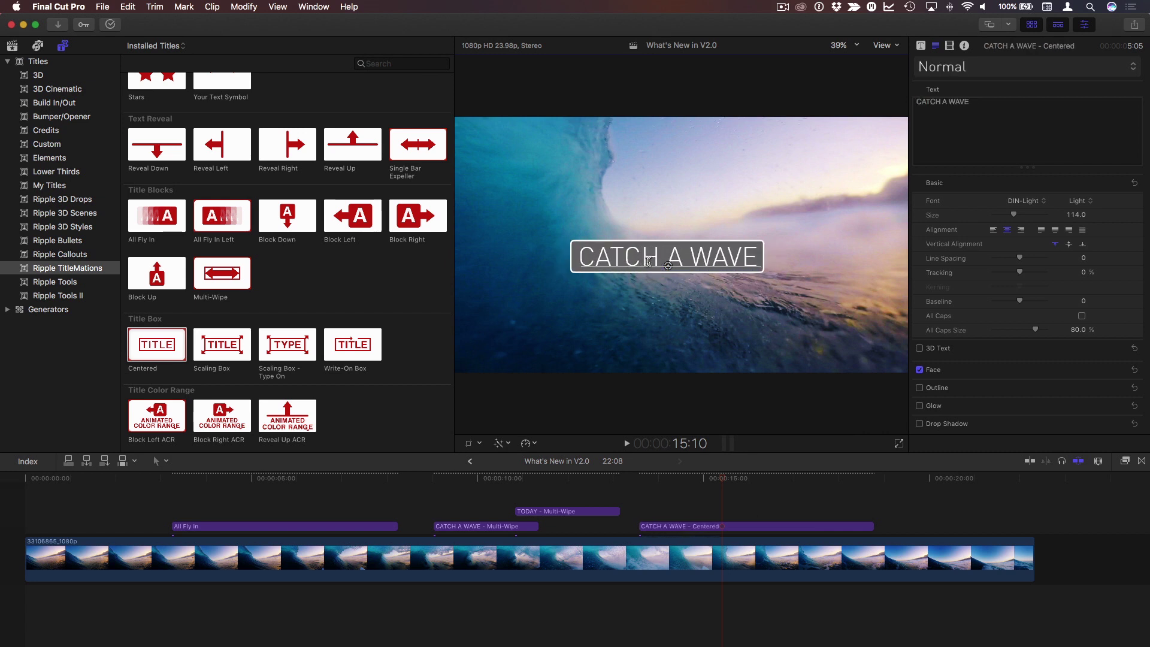
{"action": "key", "text": "Escape"}
{"action": "left_click", "coordinate": [921, 46]}
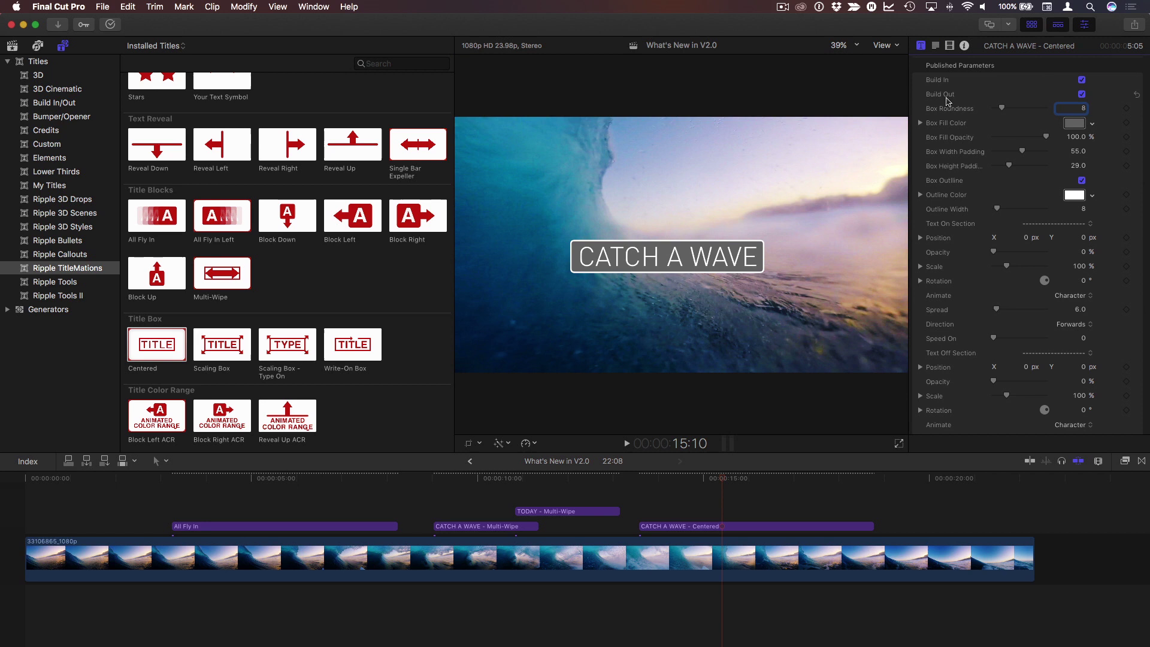
Give the title box roundness 3 and a light blue fill, then preview it
{"action": "left_click_drag", "start_coordinate": [1006, 110], "coordinate": [998, 110]}
{"action": "left_click", "coordinate": [1094, 126]}
{"action": "left_click", "coordinate": [1046, 192]}
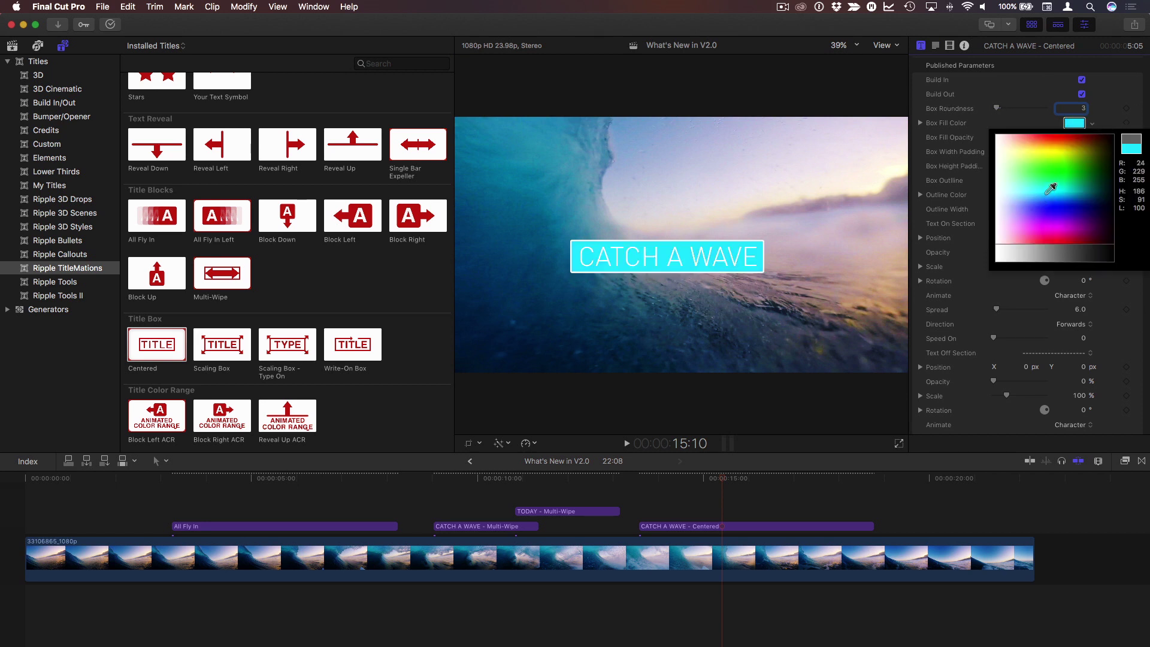
{"action": "key", "text": "Escape"}
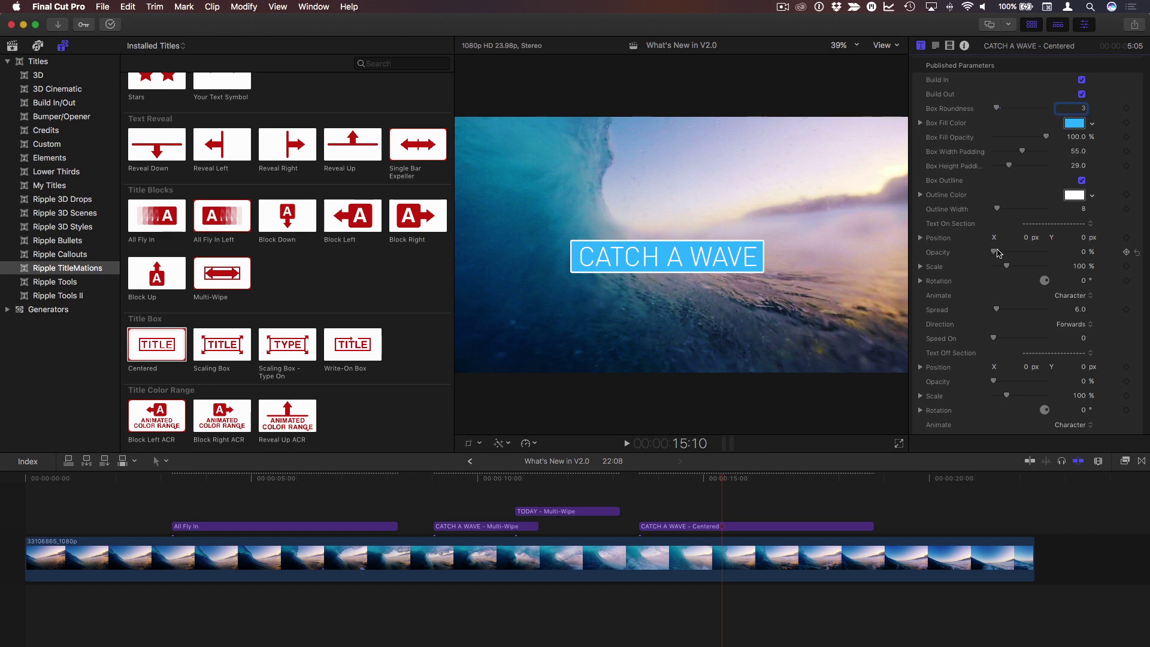
{"action": "left_click", "coordinate": [639, 483]}
{"action": "key", "text": "space"}
{"action": "left_click", "coordinate": [641, 483]}
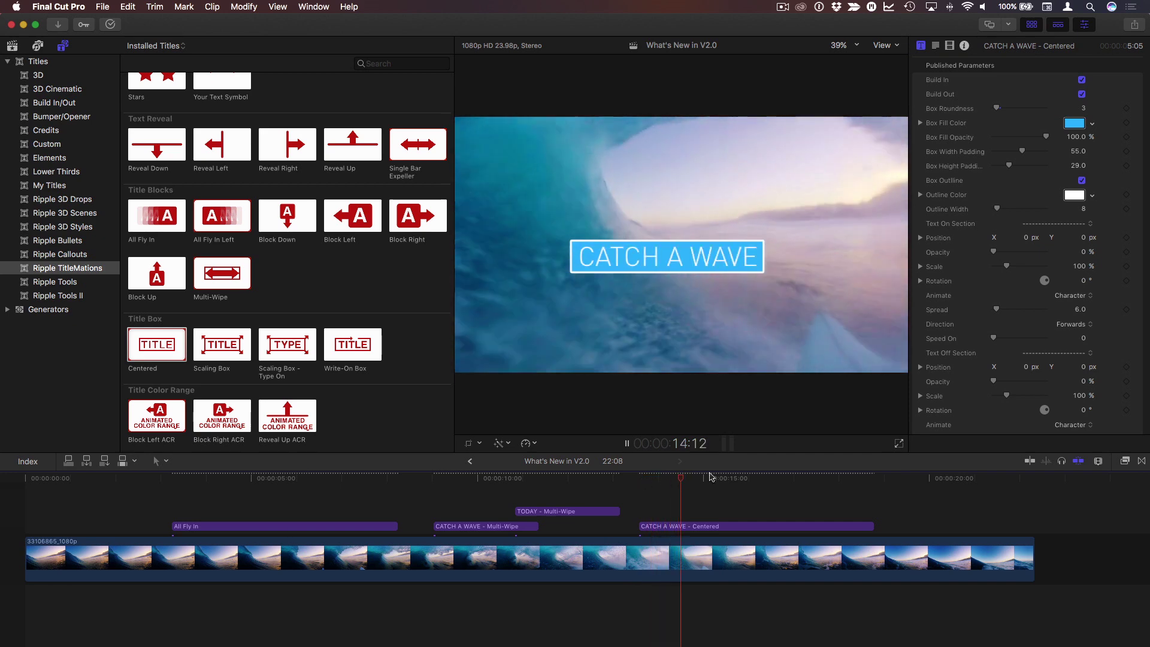
Set the build-in to animate by Word in the Backwards direction and preview it
{"action": "key", "text": "space"}
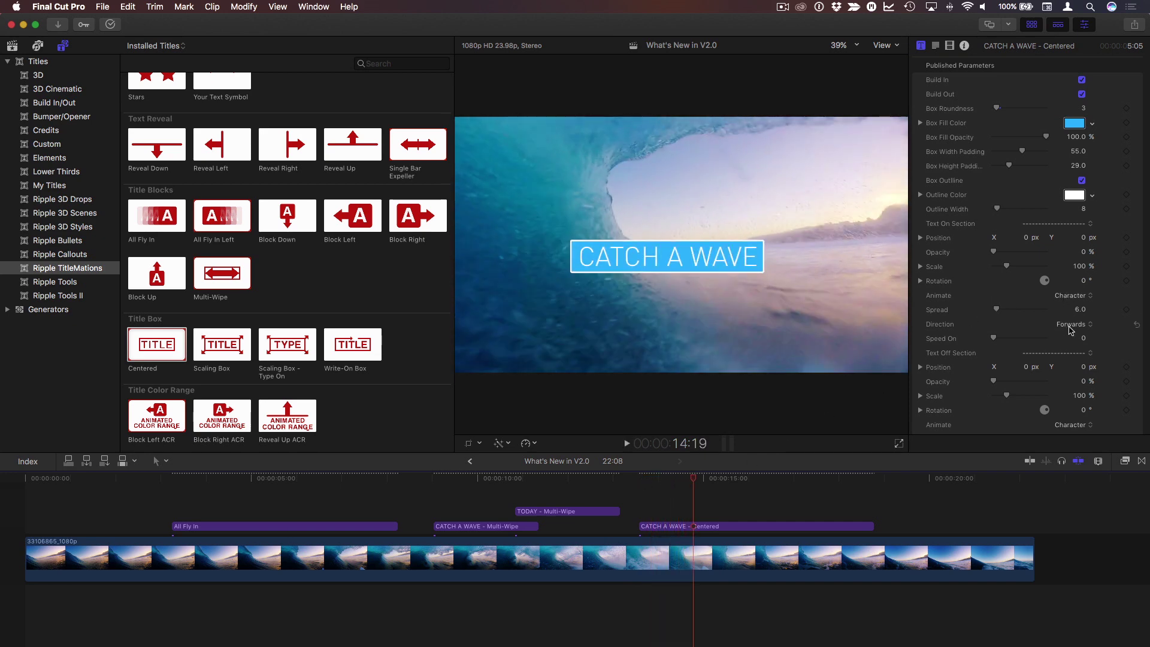
{"action": "left_click", "coordinate": [1068, 297]}
{"action": "left_click", "coordinate": [1054, 317]}
{"action": "left_click", "coordinate": [1071, 325]}
{"action": "left_click", "coordinate": [1073, 335]}
{"action": "left_click", "coordinate": [640, 480]}
{"action": "key", "text": "space"}
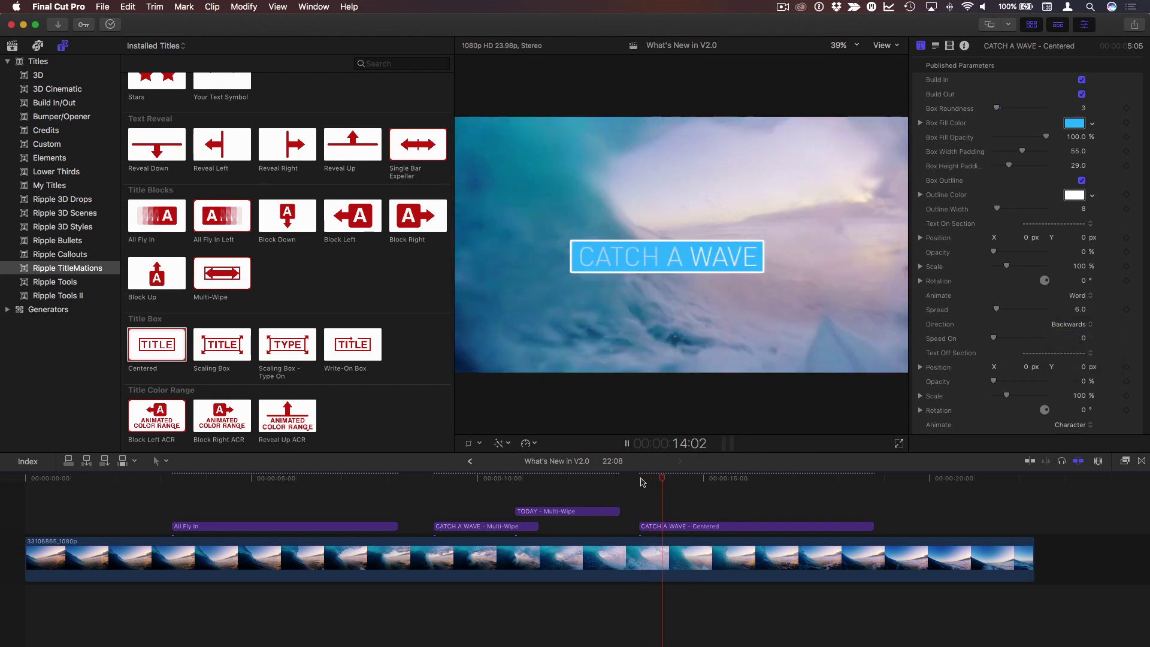
{"action": "key", "text": "space"}
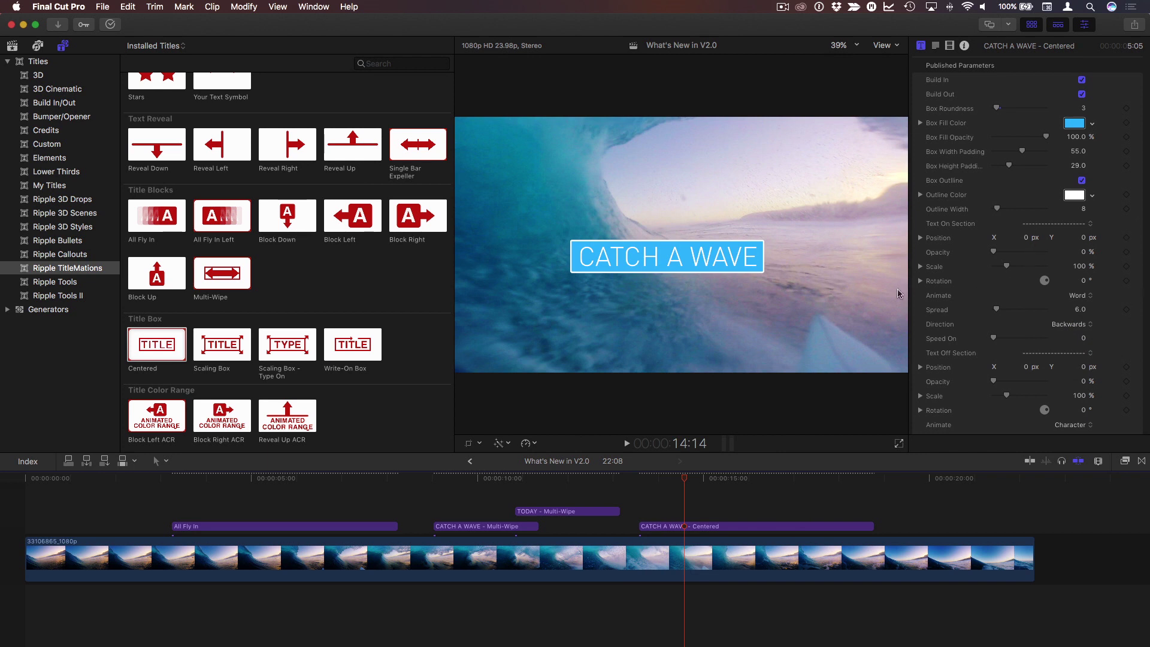
Set the build-in Y rotation to 103° and replay the title animation
{"action": "left_click", "coordinate": [920, 281]}
{"action": "left_click_drag", "start_coordinate": [1085, 312], "coordinate": [1094, 307]}
{"action": "key", "text": "Return"}
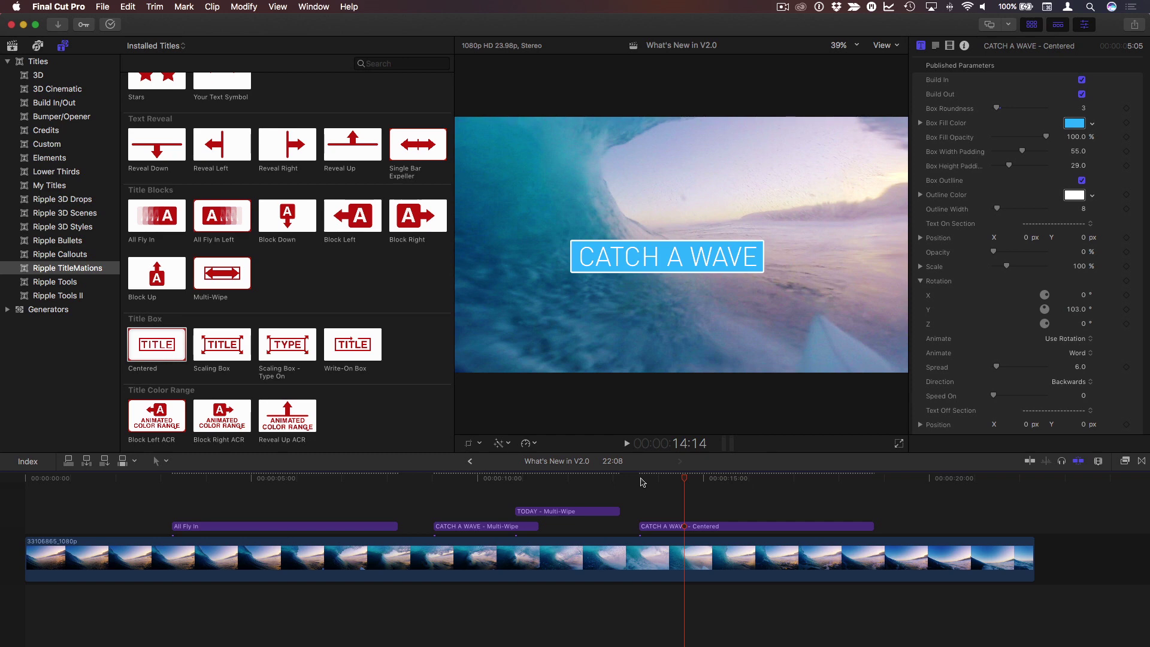
{"action": "left_click", "coordinate": [641, 481]}
{"action": "key", "text": "space"}
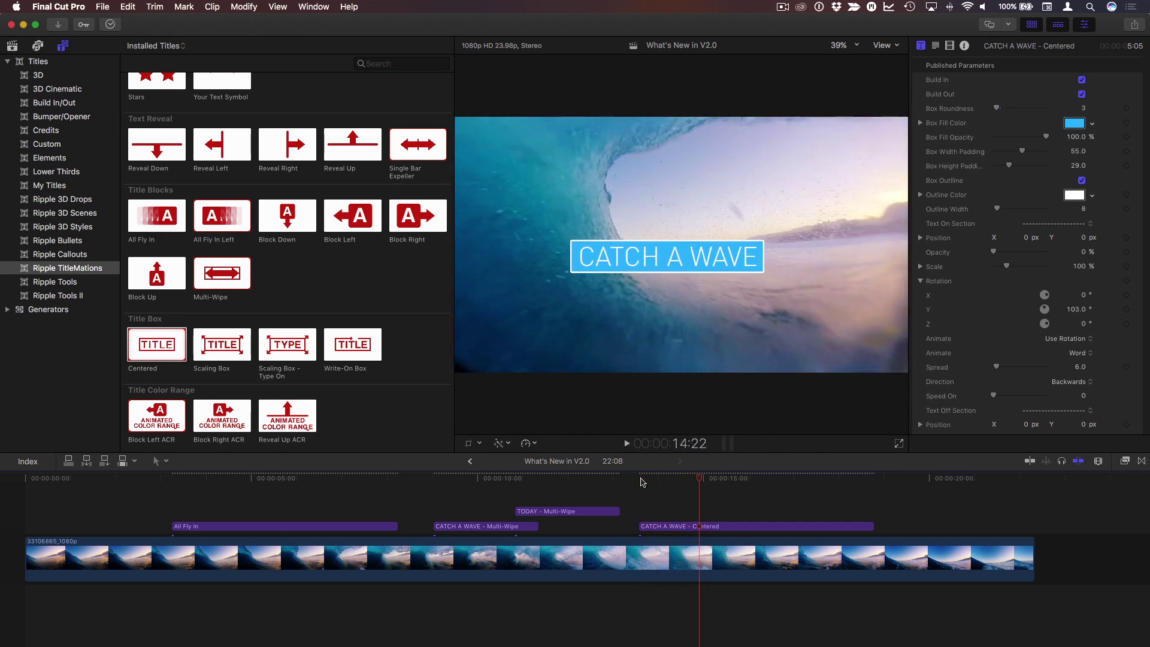
{"action": "left_click", "coordinate": [641, 482]}
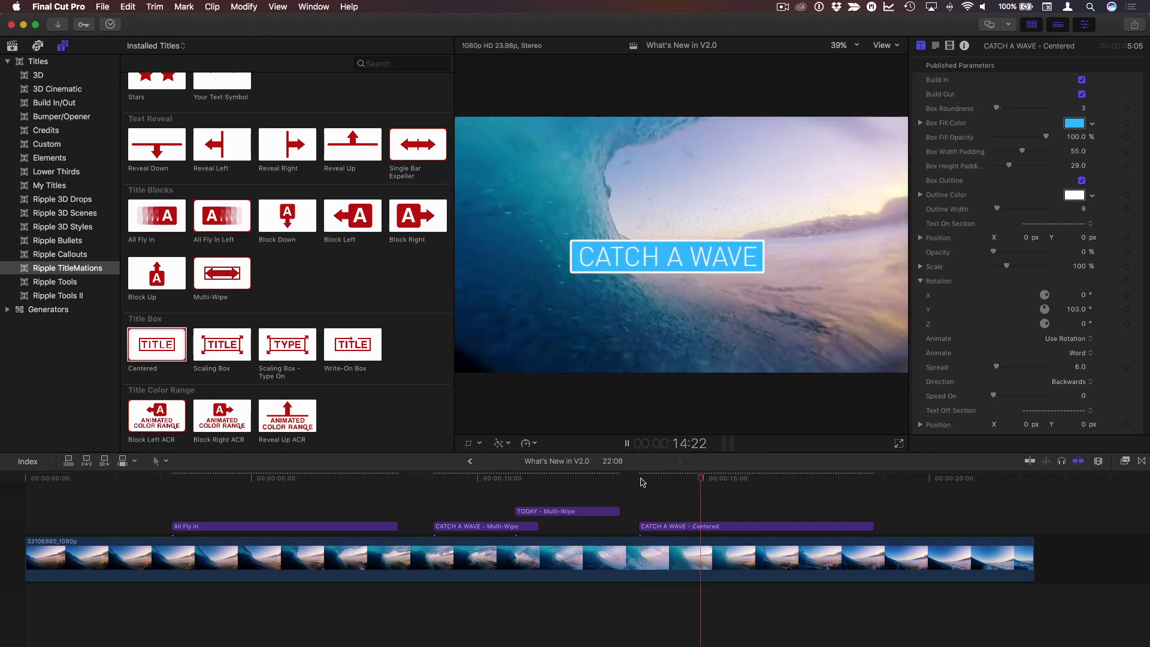
{"action": "key", "text": "space"}
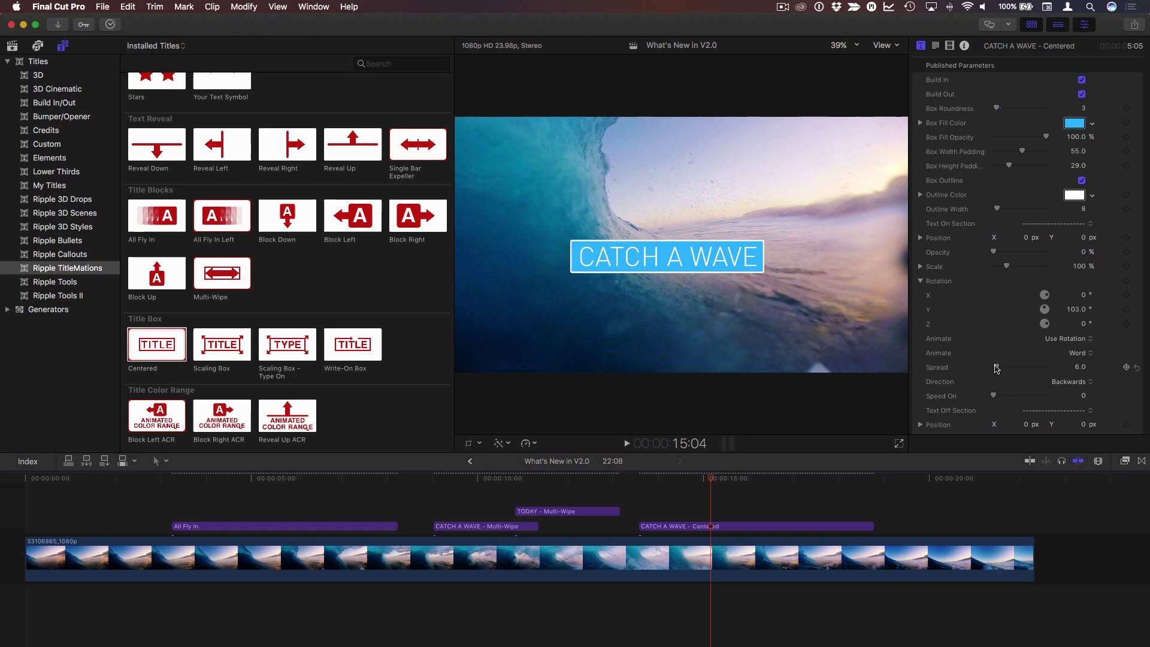
{"action": "left_click", "coordinate": [638, 481]}
{"action": "key", "text": "space"}
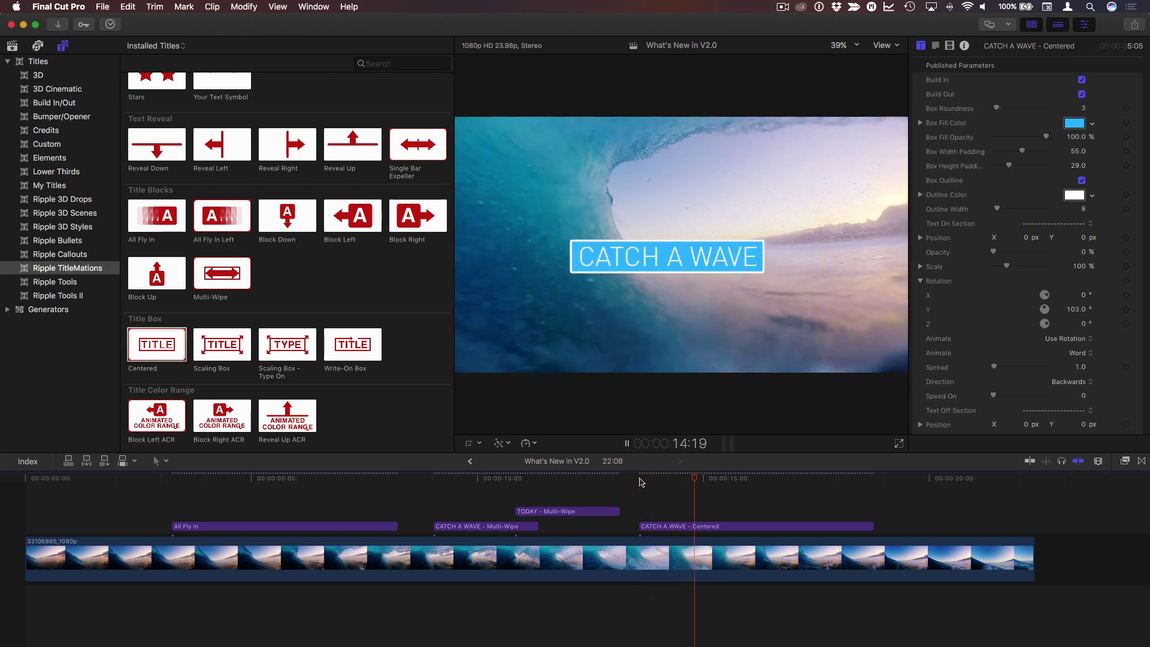
{"action": "key", "text": "space"}
Trim the CATCH A WAVE - Centered title clip shorter and select the title clips
{"action": "scroll", "coordinate": [989, 321], "scroll_direction": "down", "scroll_amount": 3}
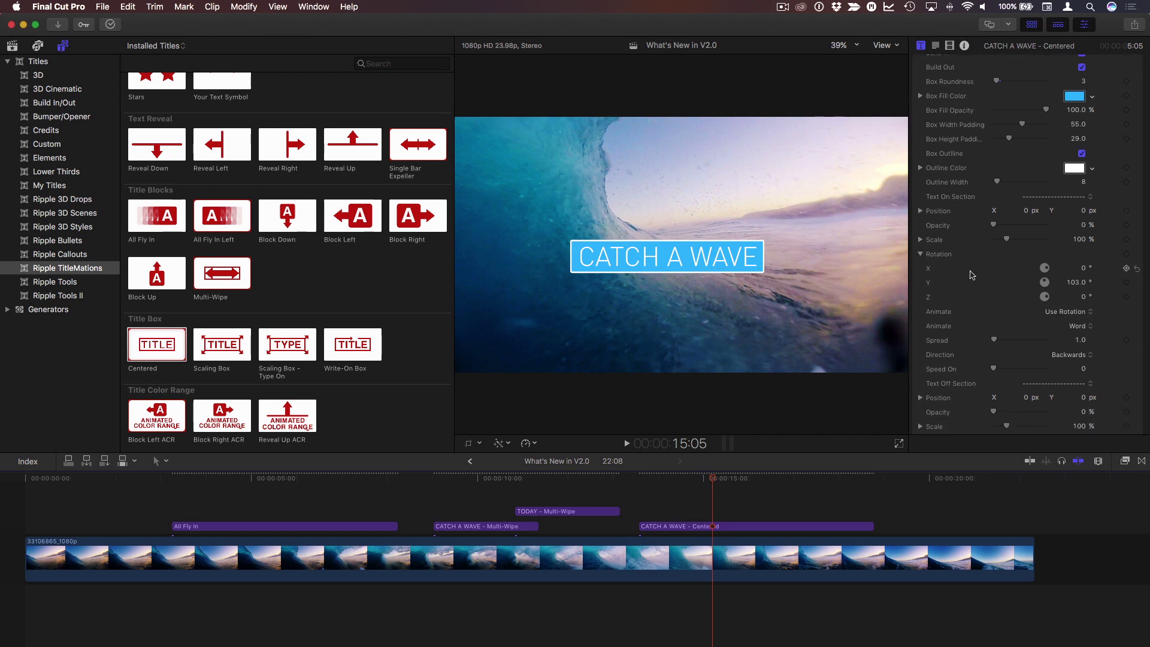
{"action": "scroll", "coordinate": [976, 281], "scroll_direction": "down", "scroll_amount": 5}
{"action": "scroll", "coordinate": [978, 315], "scroll_direction": "down", "scroll_amount": 2}
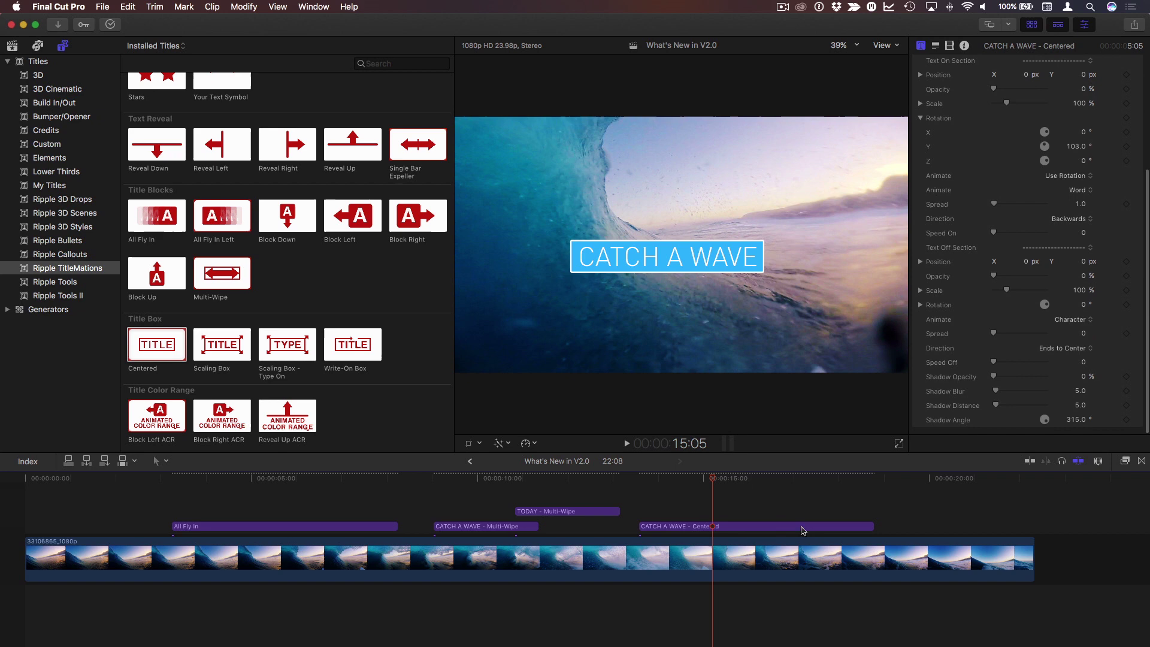
{"action": "left_click_drag", "start_coordinate": [869, 526], "coordinate": [255, 530]}
{"action": "left_click", "coordinate": [674, 479]}
Delete the old titles, then connect Block Right ACR followed by Block Left ACR
{"action": "key", "text": "Delete"}
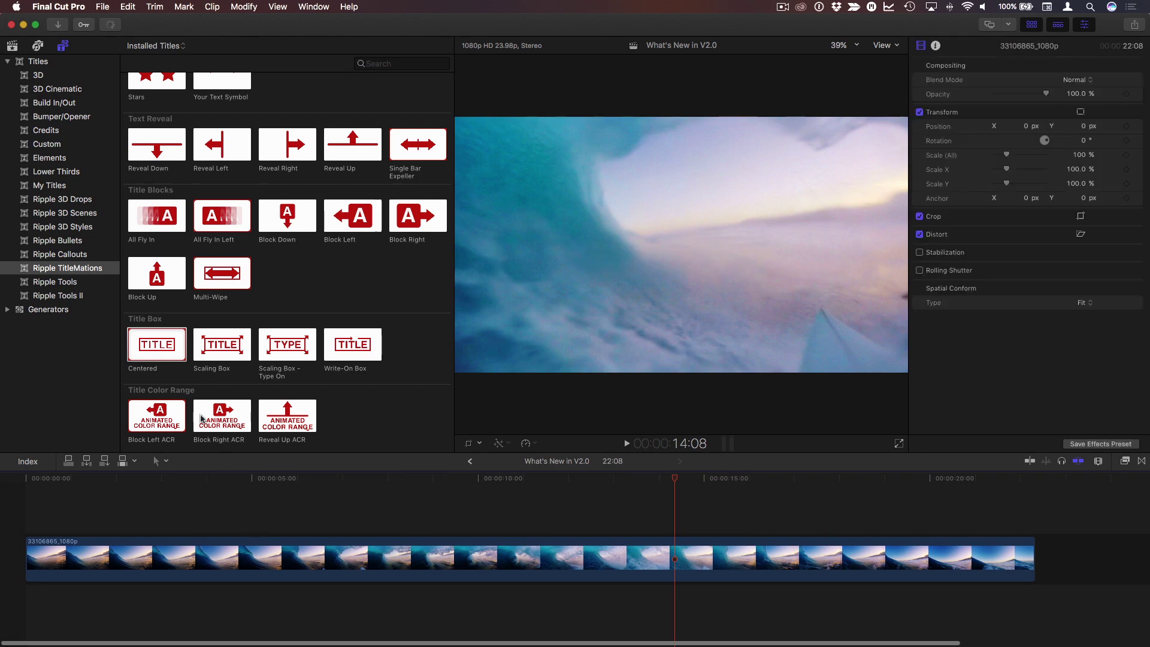
{"action": "scroll", "coordinate": [350, 404], "scroll_direction": "down", "scroll_amount": 1}
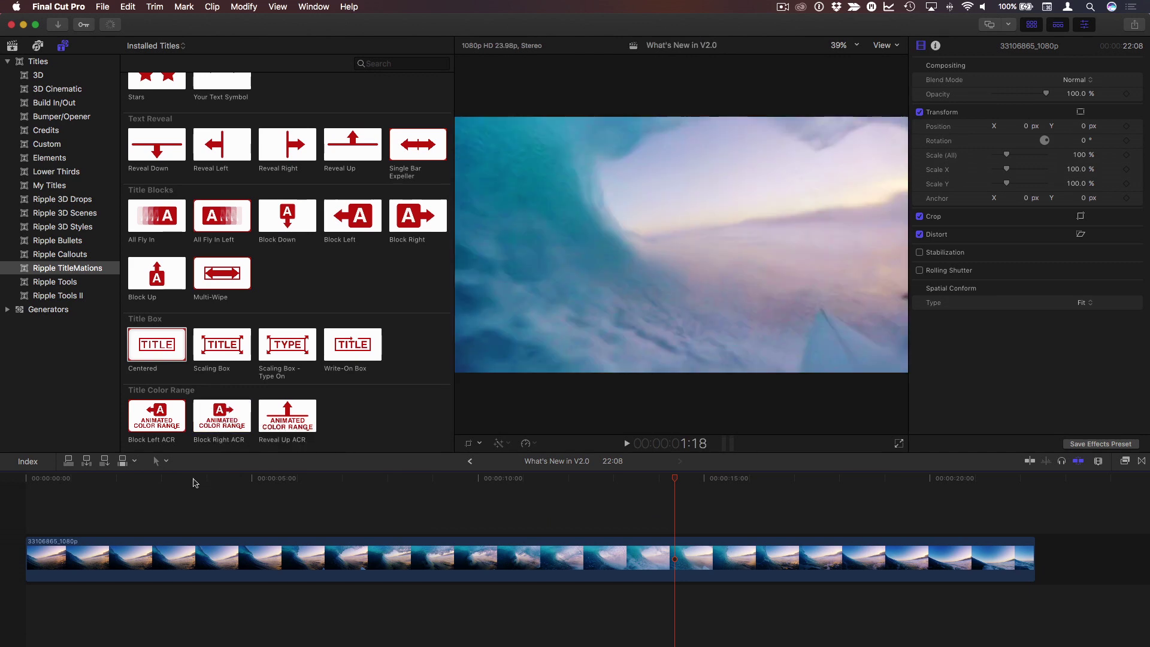
{"action": "left_click", "coordinate": [212, 426]}
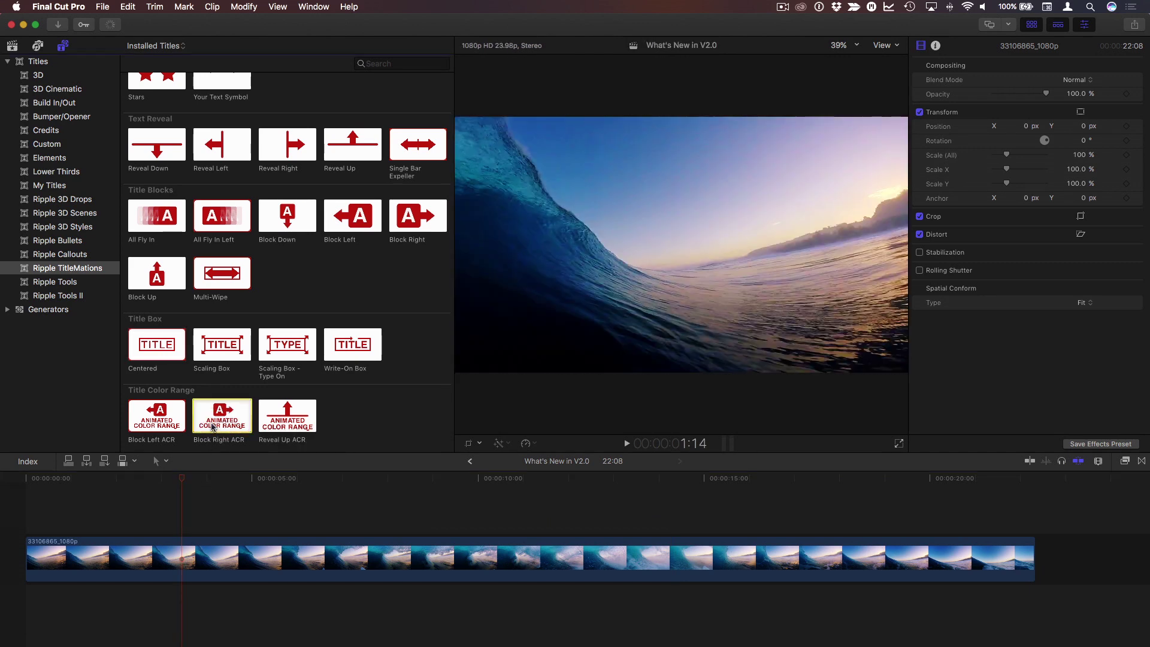
{"action": "key", "text": "q"}
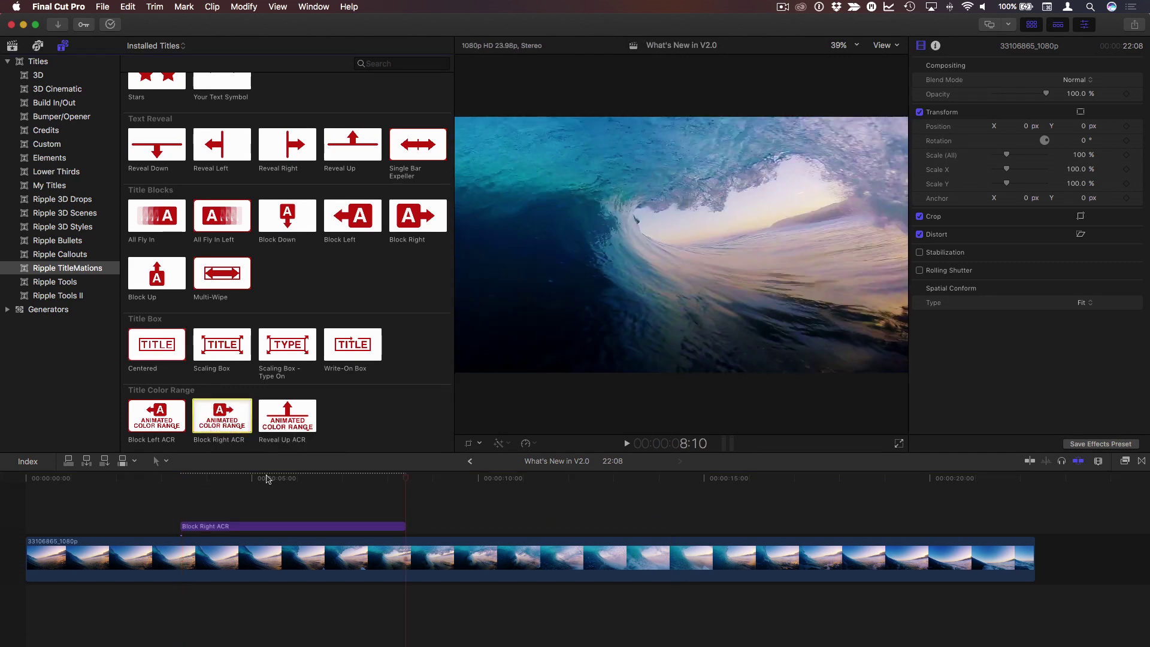
{"action": "left_click", "coordinate": [423, 478]}
{"action": "left_click", "coordinate": [158, 427]}
{"action": "key", "text": "q"}
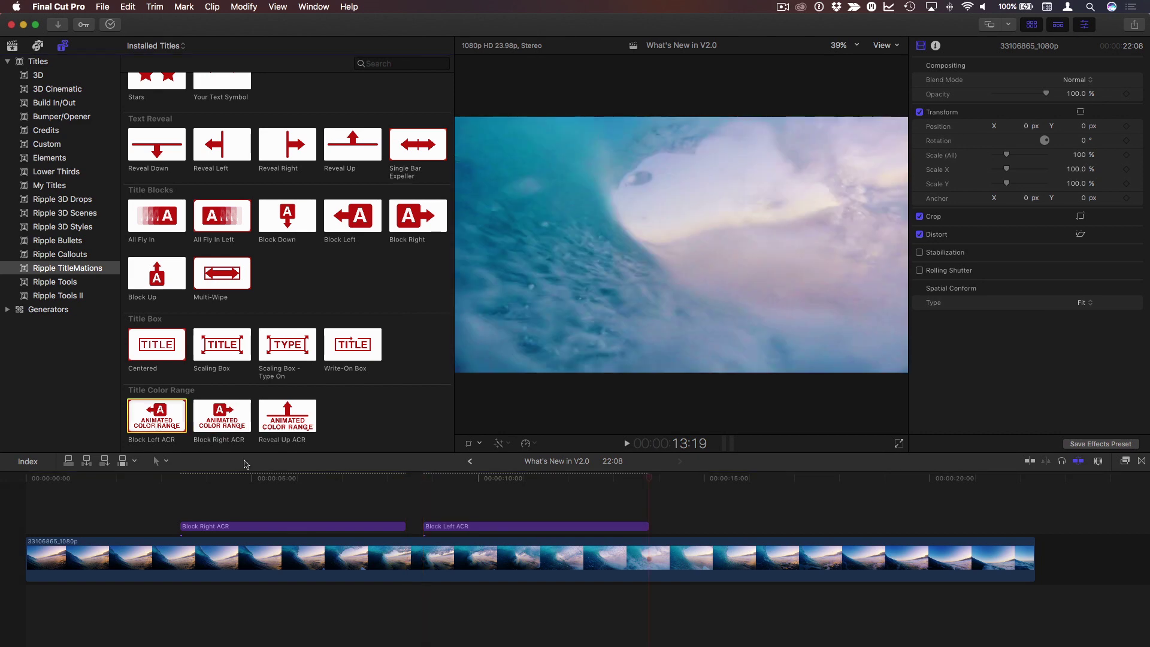
Play back Block Right ACR and Block Left ACR, stepping through the colour range change
{"action": "left_click", "coordinate": [180, 479]}
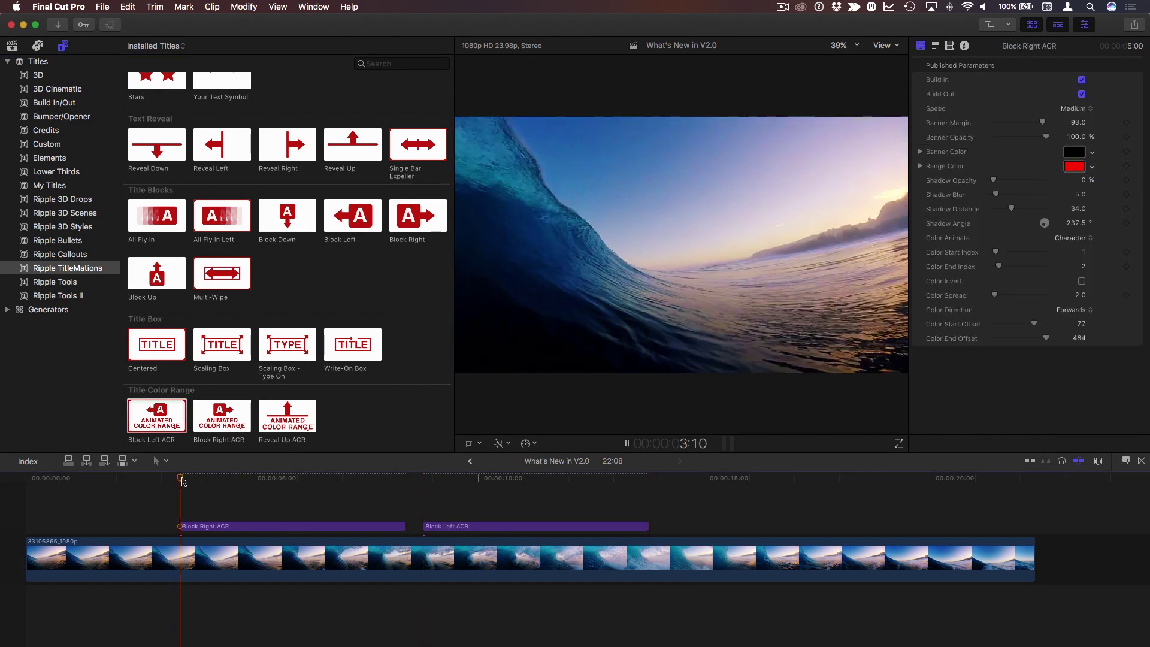
{"action": "key", "text": "space"}
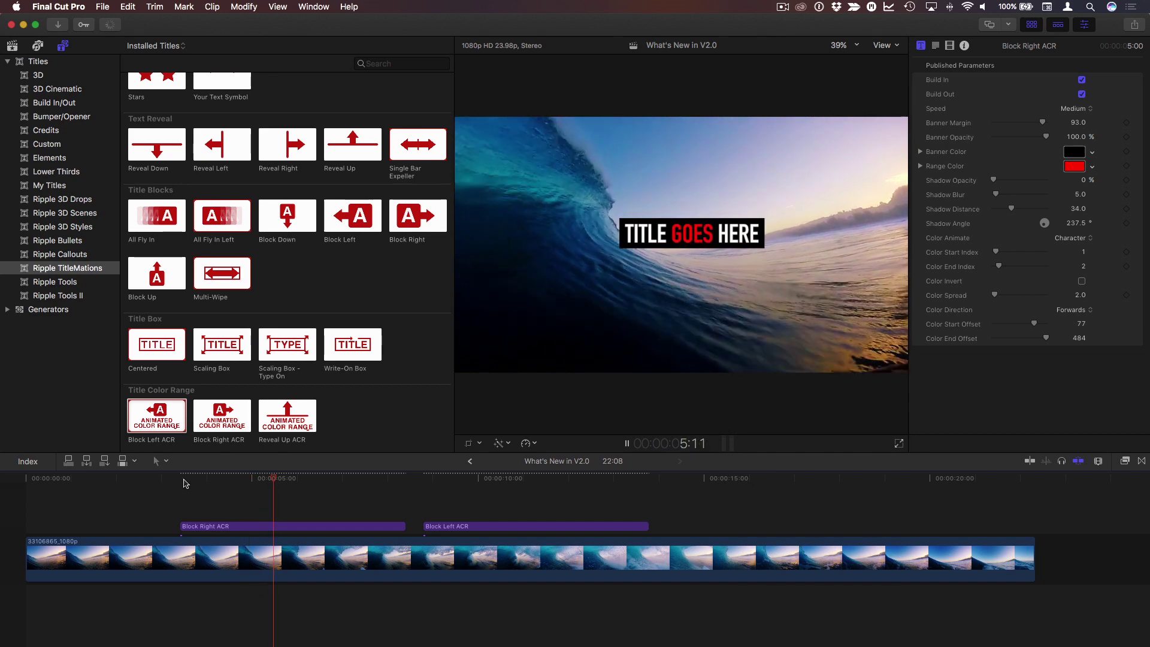
{"action": "key", "text": "space"}
{"action": "left_click", "coordinate": [433, 478]}
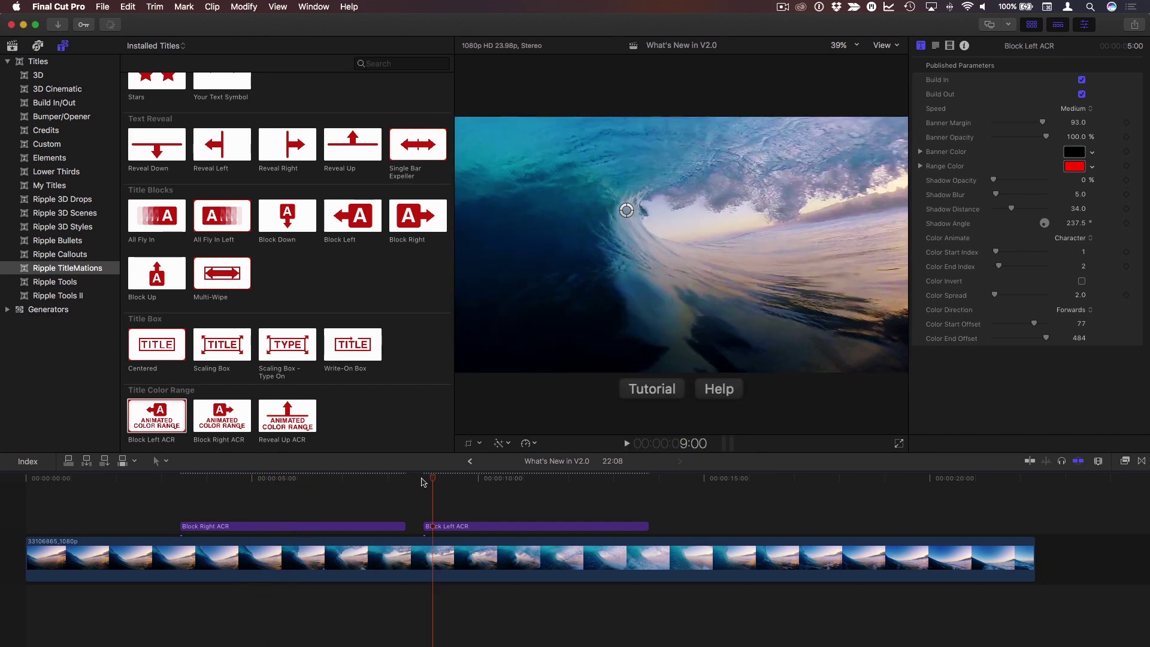
{"action": "key", "text": "space"}
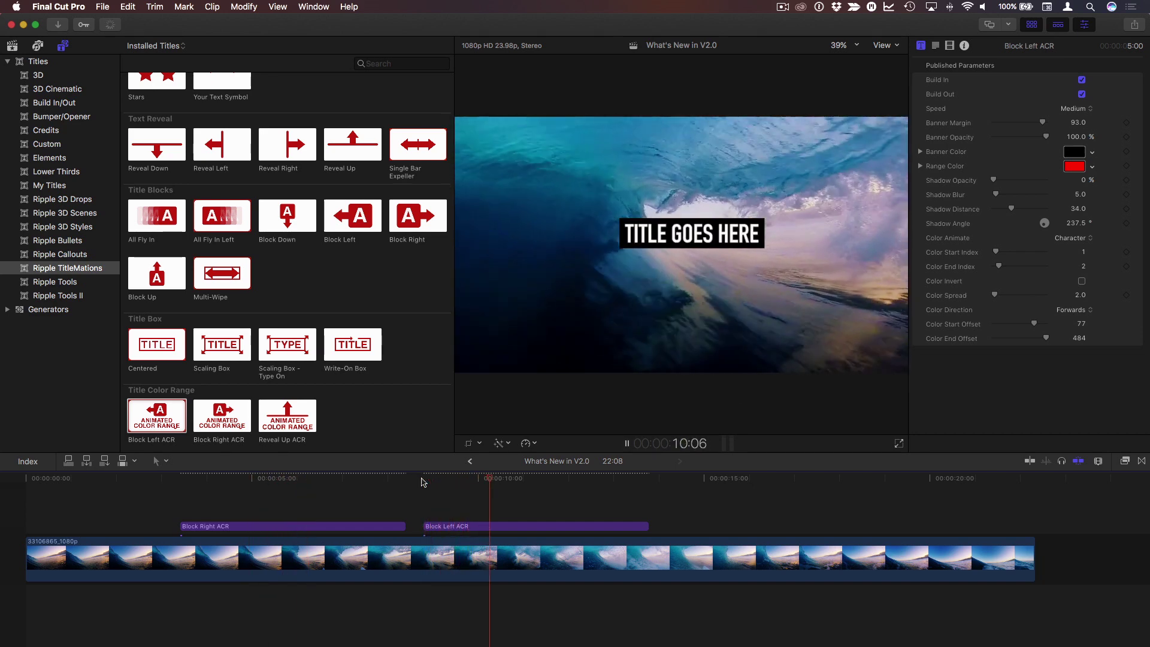
{"action": "key", "text": "space"}
{"action": "left_click", "coordinate": [514, 479]}
{"action": "left_click_drag", "start_coordinate": [515, 479], "coordinate": [519, 481]}
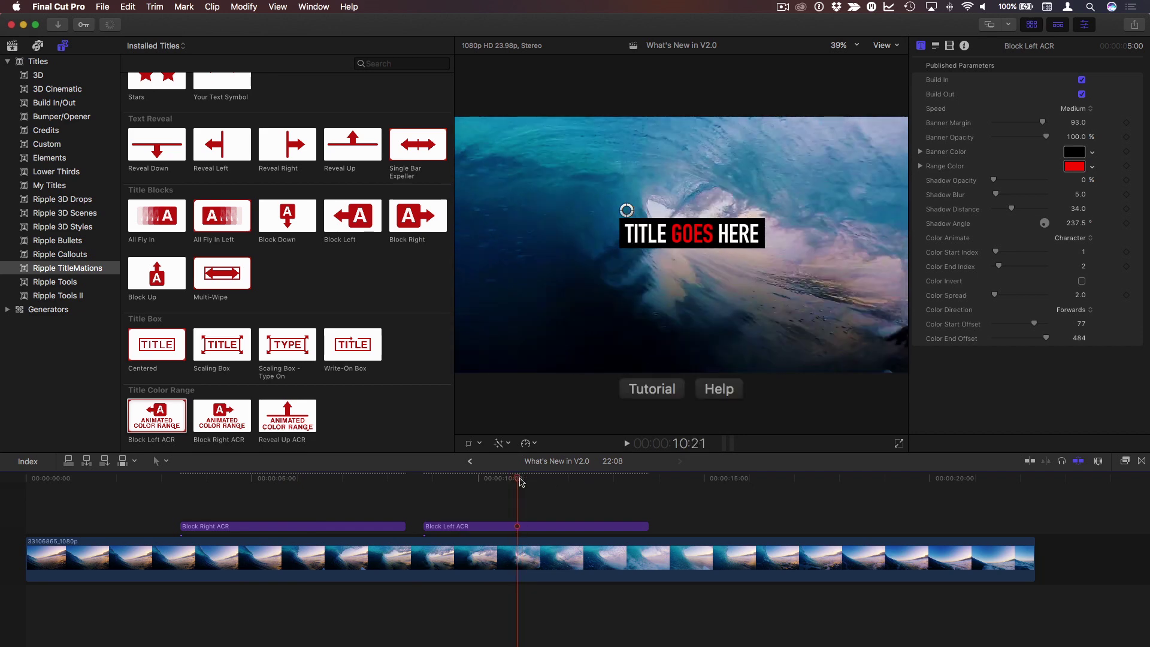
{"action": "key", "text": "space"}
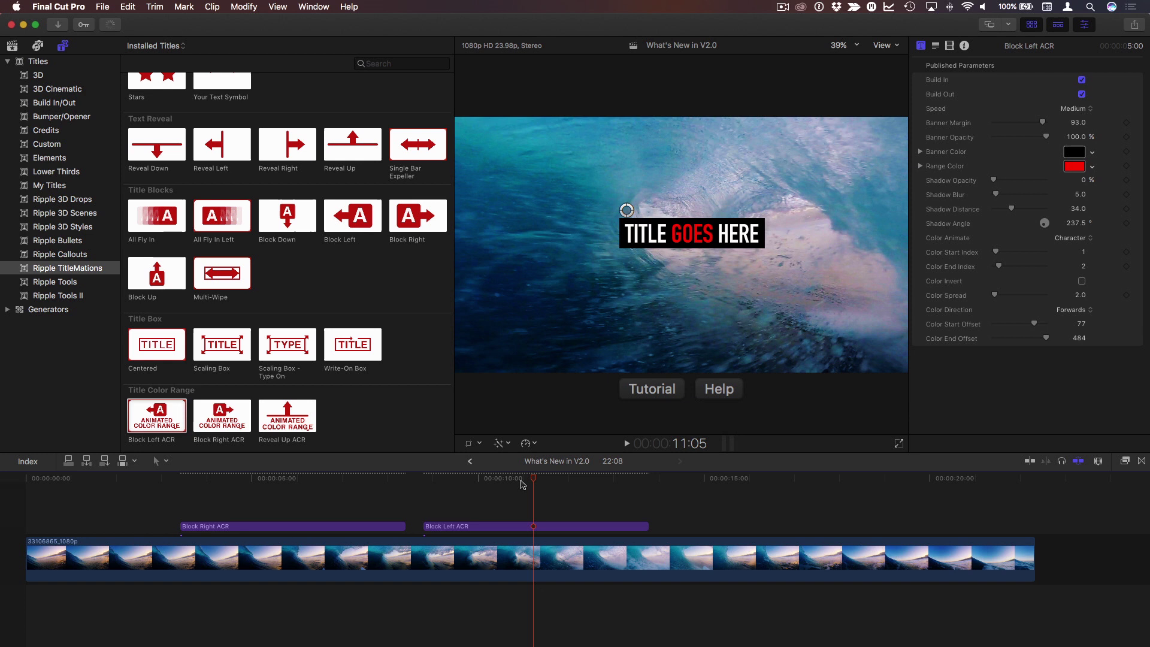